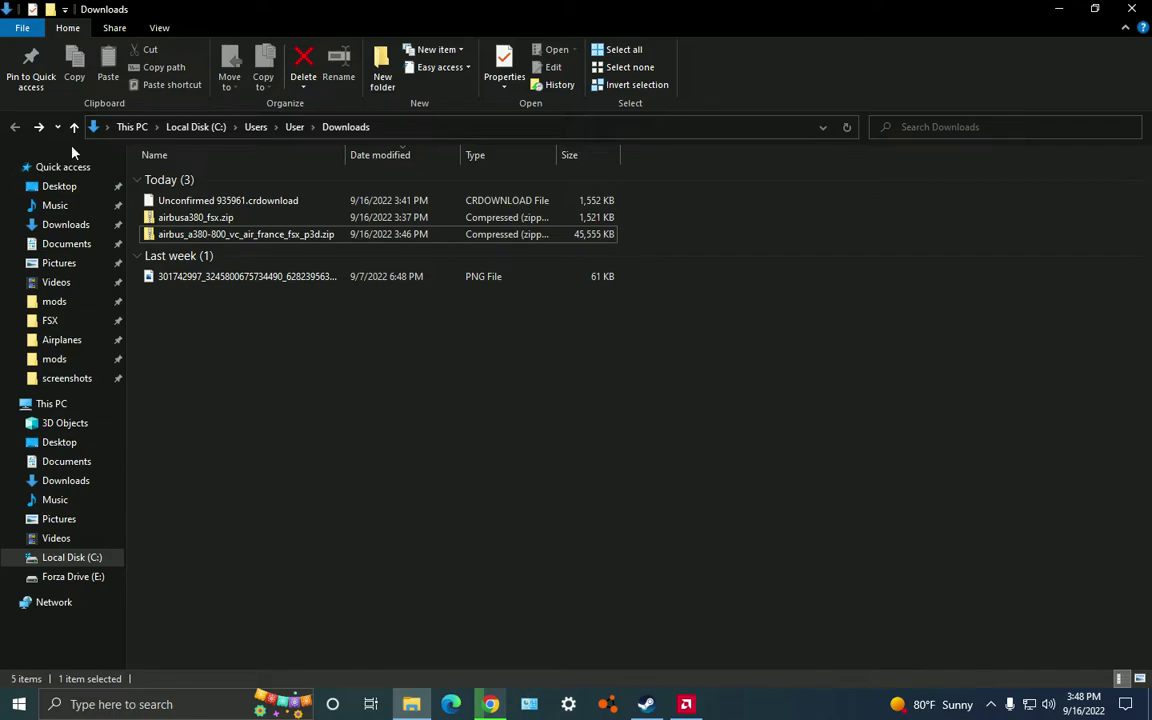
Open airbus_a380-800_vc_air_france_fsx_p3d.zip in the Downloads folder to examine its contents.
left_click(200, 234)
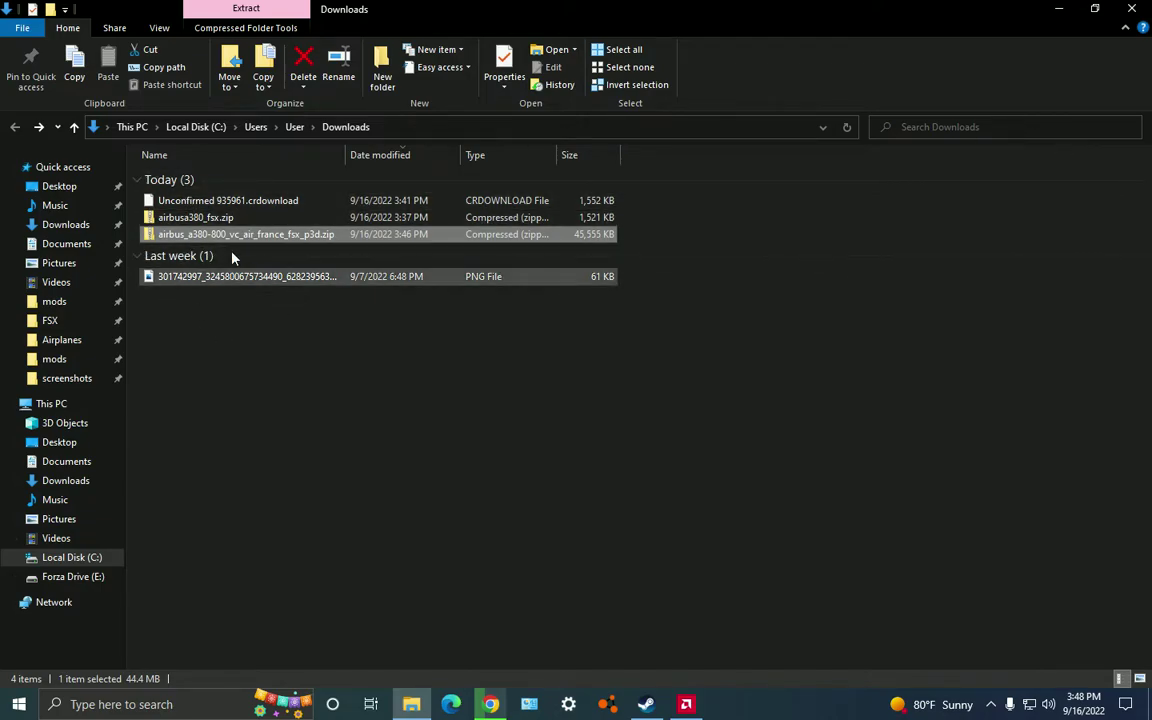
double_click(165, 236)
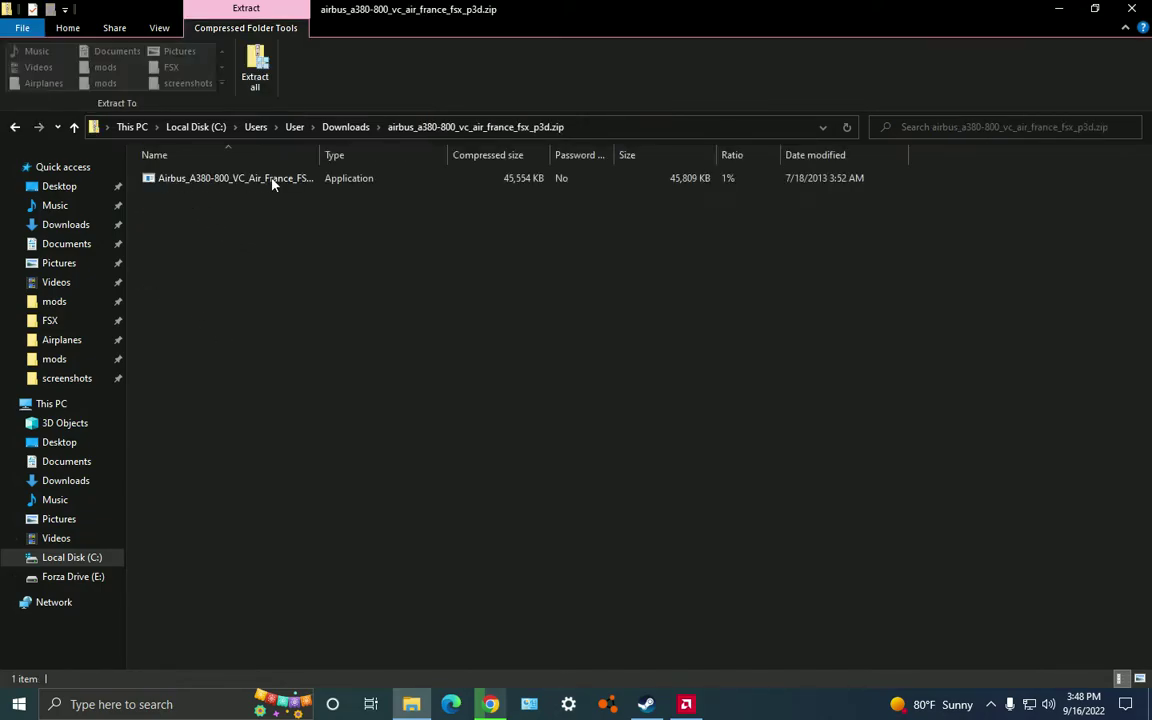
Switch to Chrome and browse the Airbus category of Rikoooo's Prepar3D FSX aircraft downloads.
left_click(491, 704)
left_click(215, 13)
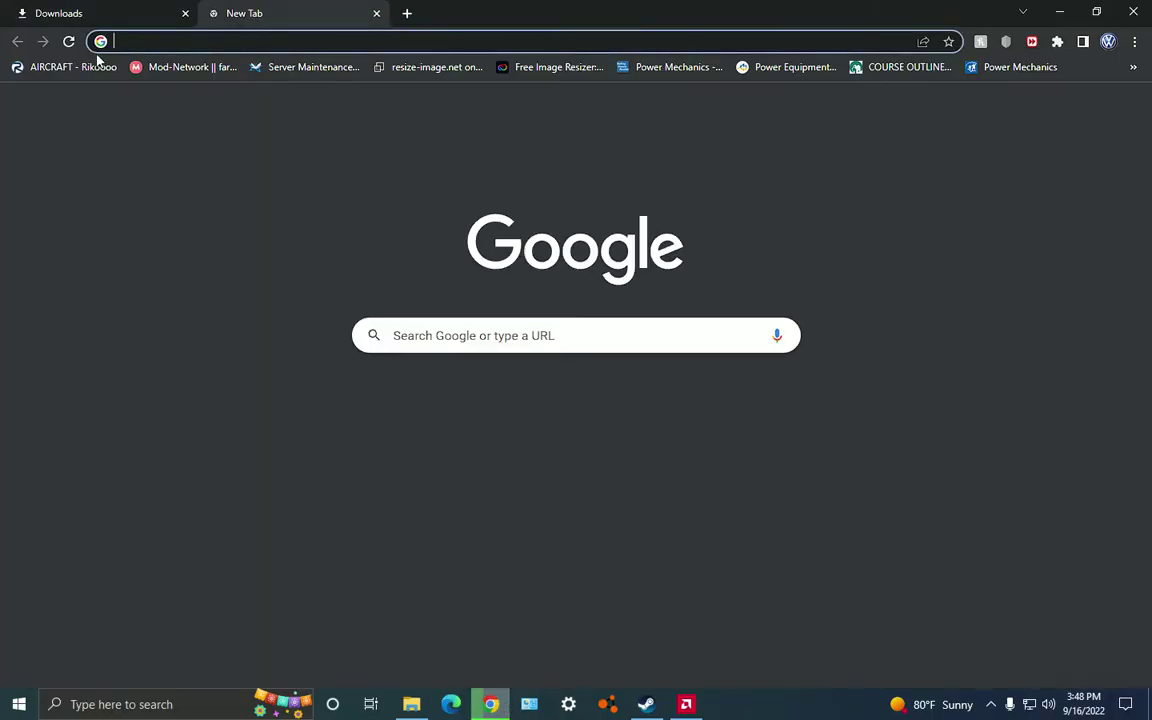
left_click(75, 67)
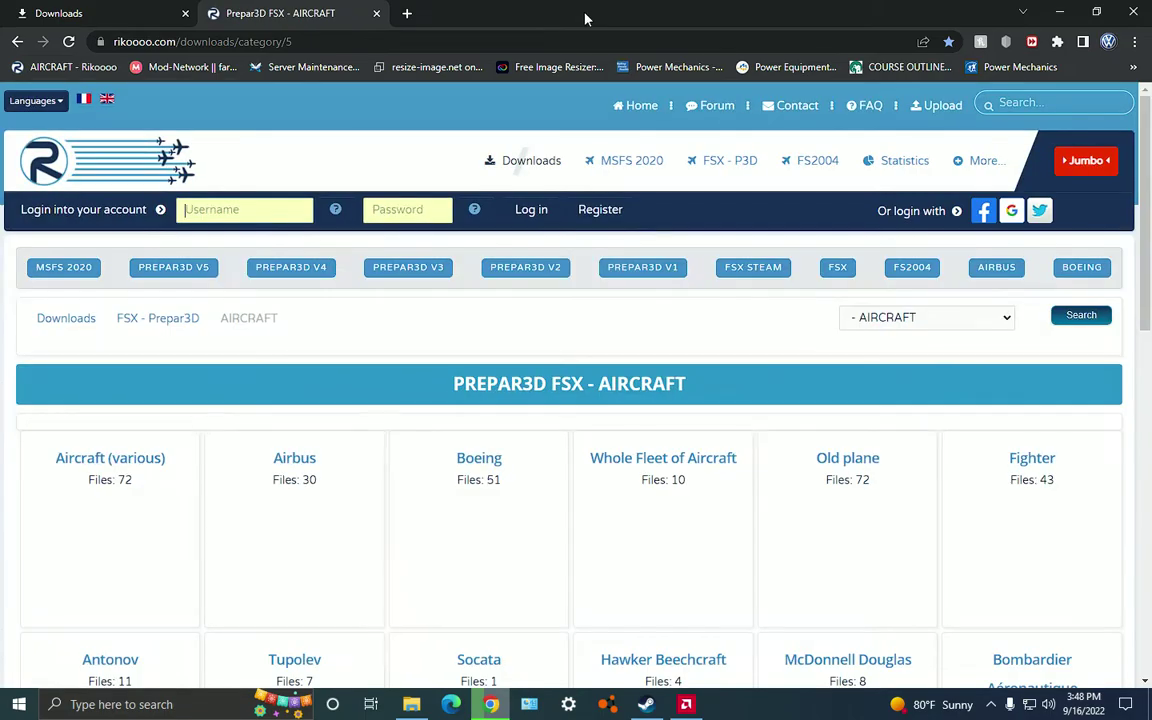
scroll(408, 271, "down", 1)
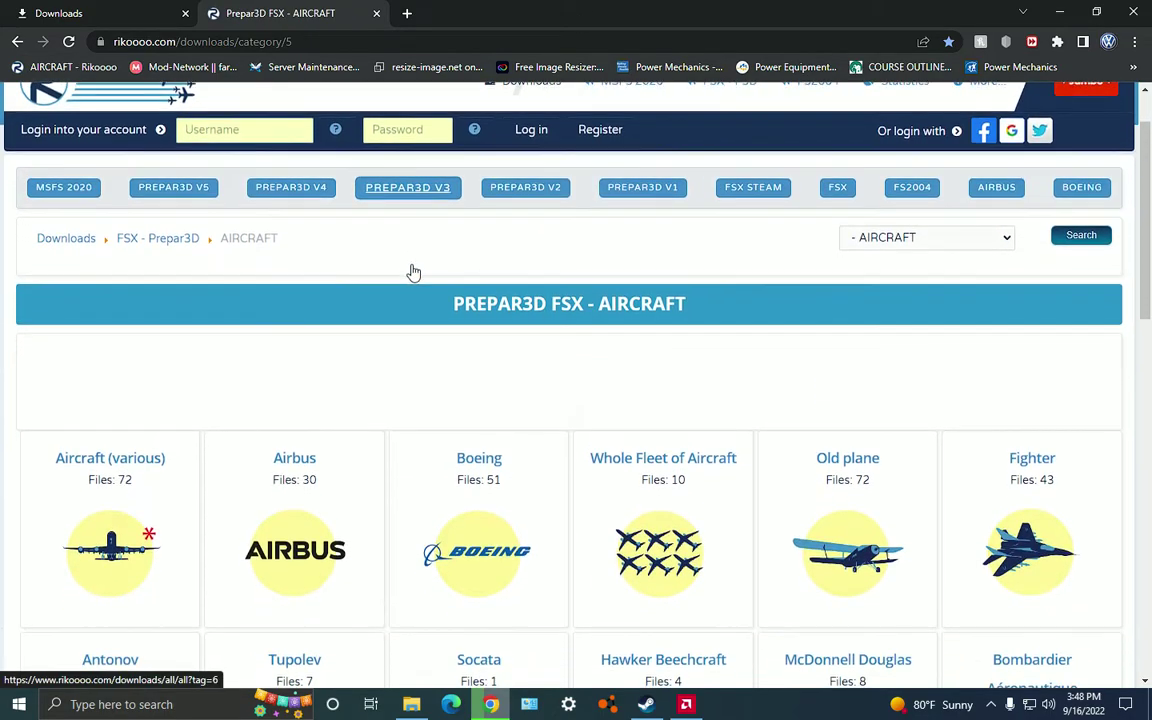
left_click(292, 458)
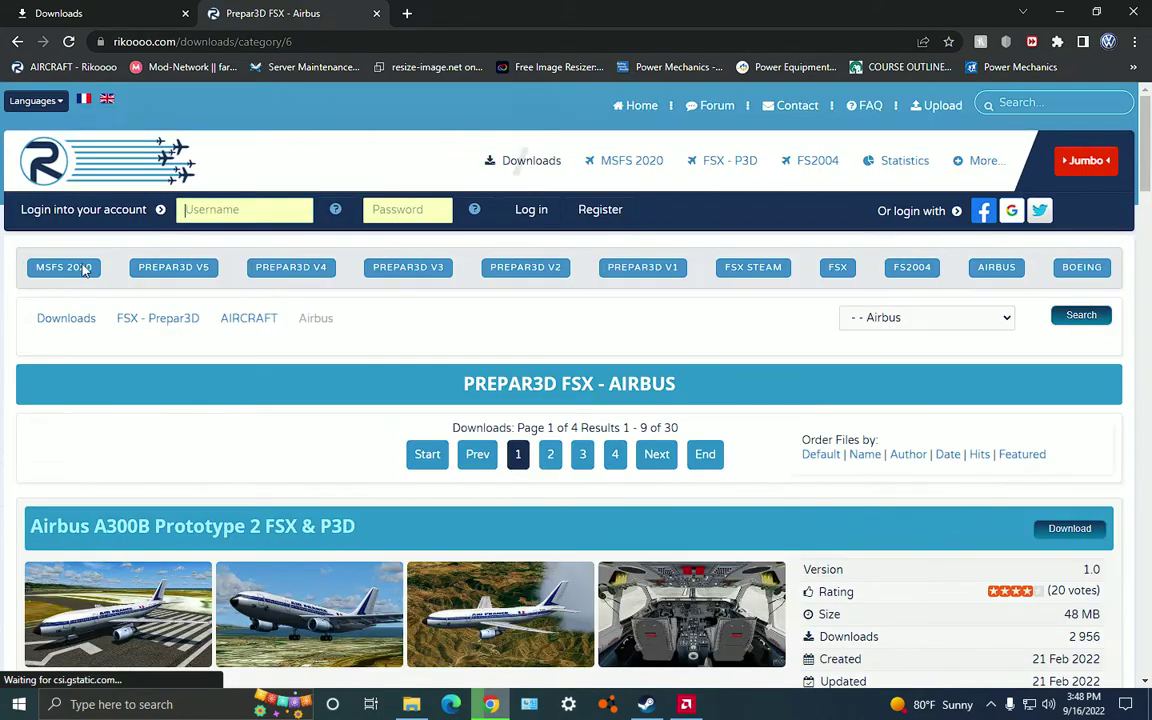
scroll(399, 535, "down", 4)
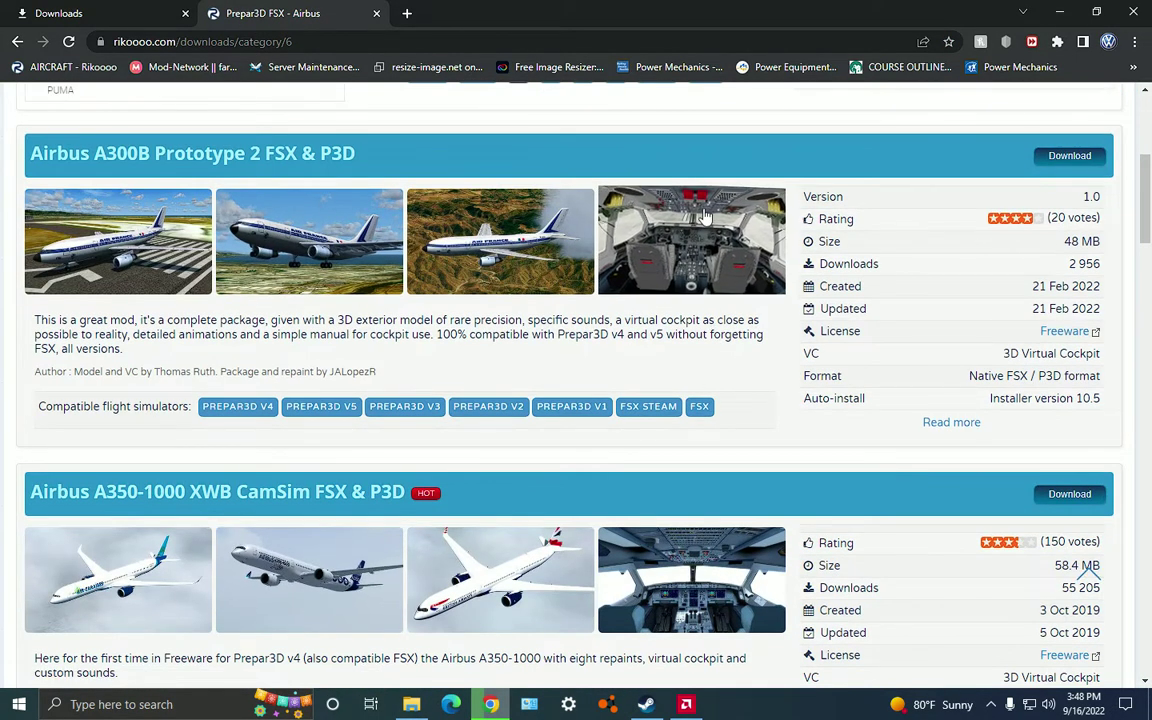
View the cockpit picture of the Airbus A300B Prototype 2 enlarged, then leave the Airbus listing and close the Rikoooo page.
left_click(648, 262)
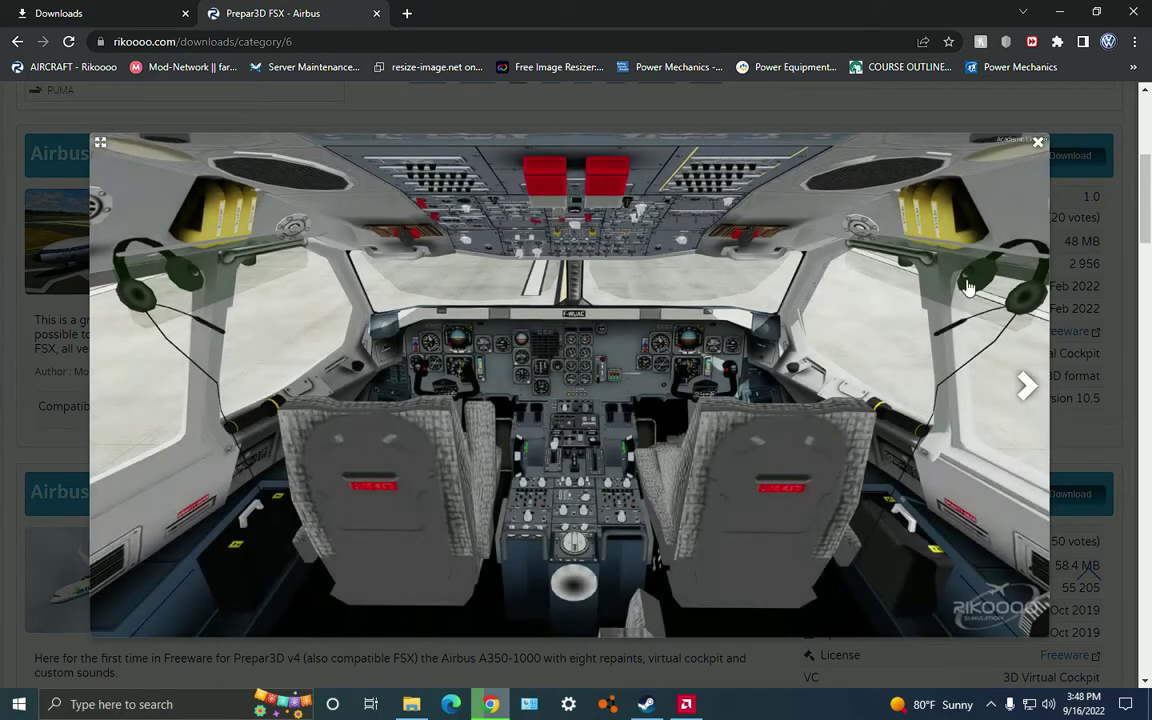
left_click(1037, 143)
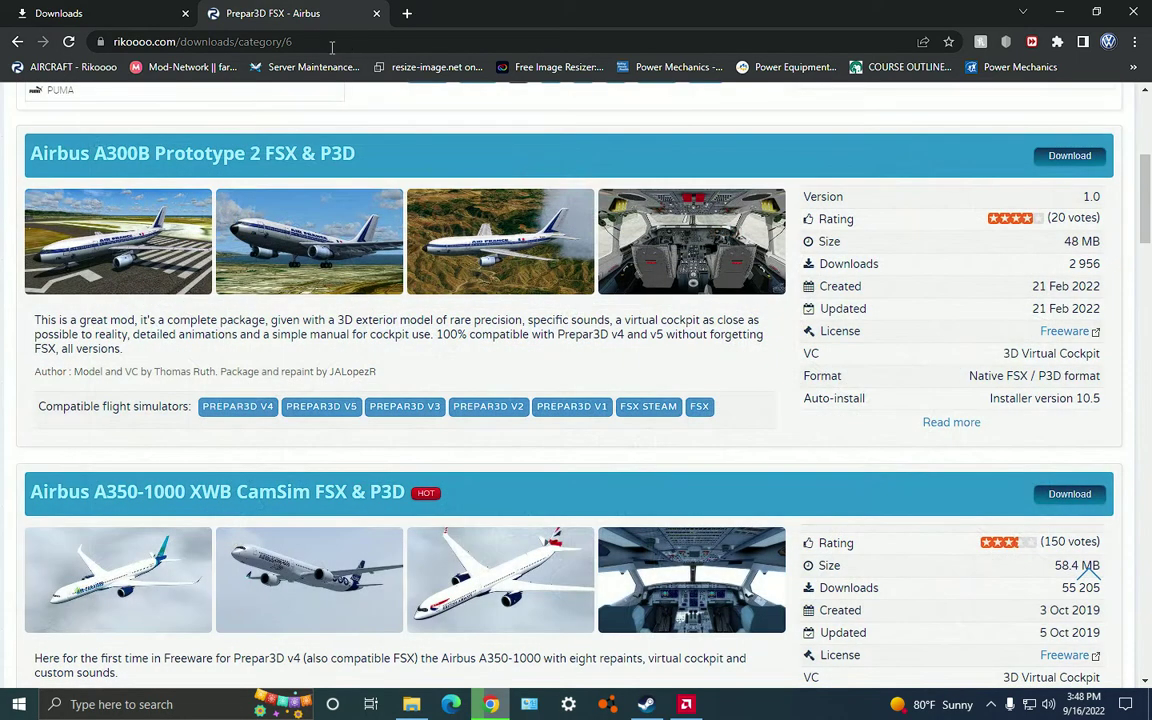
left_click(17, 43)
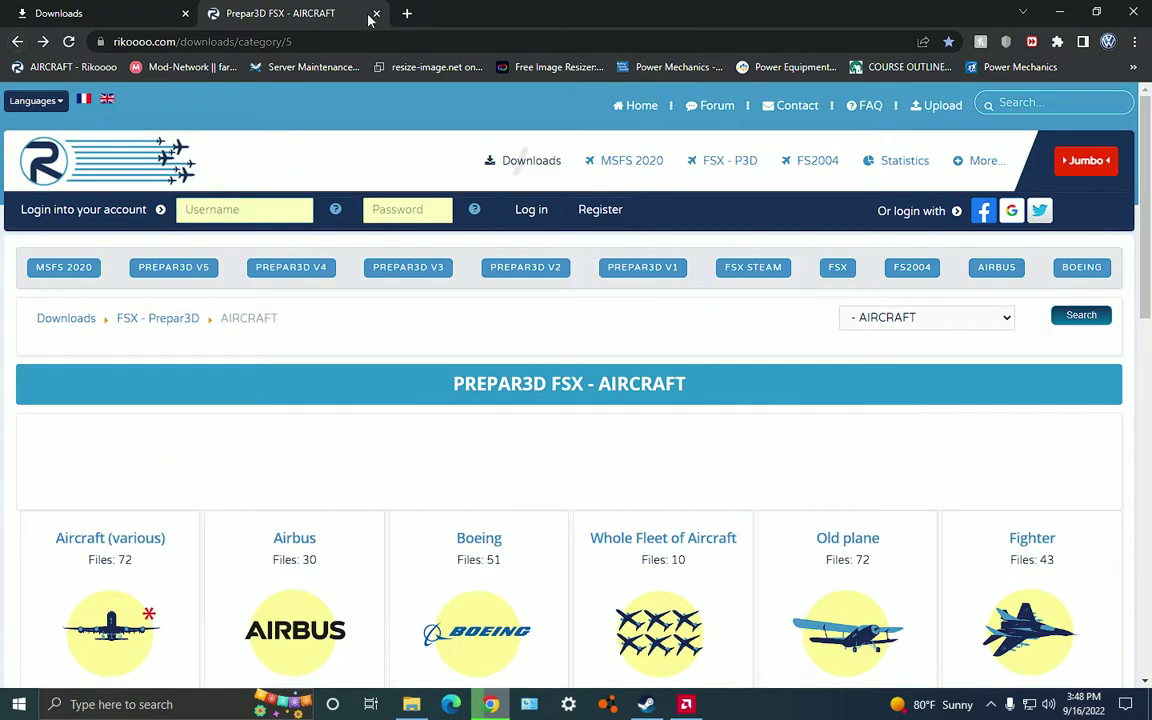
left_click(376, 19)
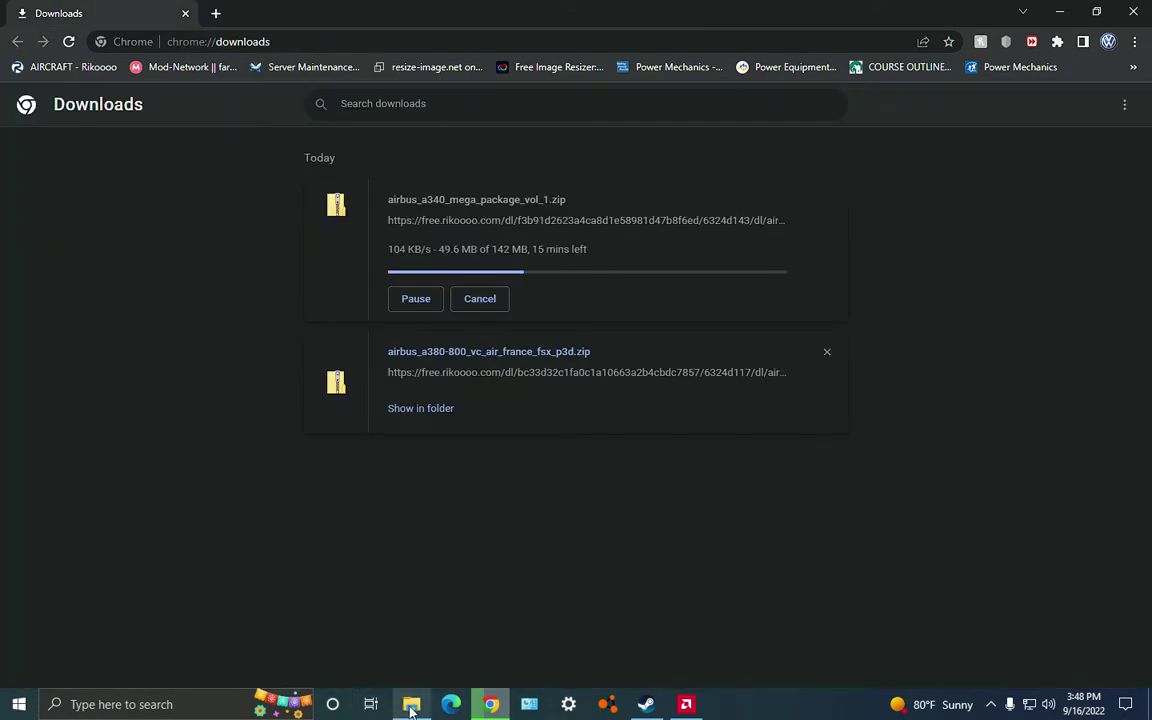
In File Explorer, extract airbus_a380-800_vc_air_france_fsx_p3d.zip to its default folder in Downloads and delete the zip file.
left_click(420, 349)
left_click(12, 127)
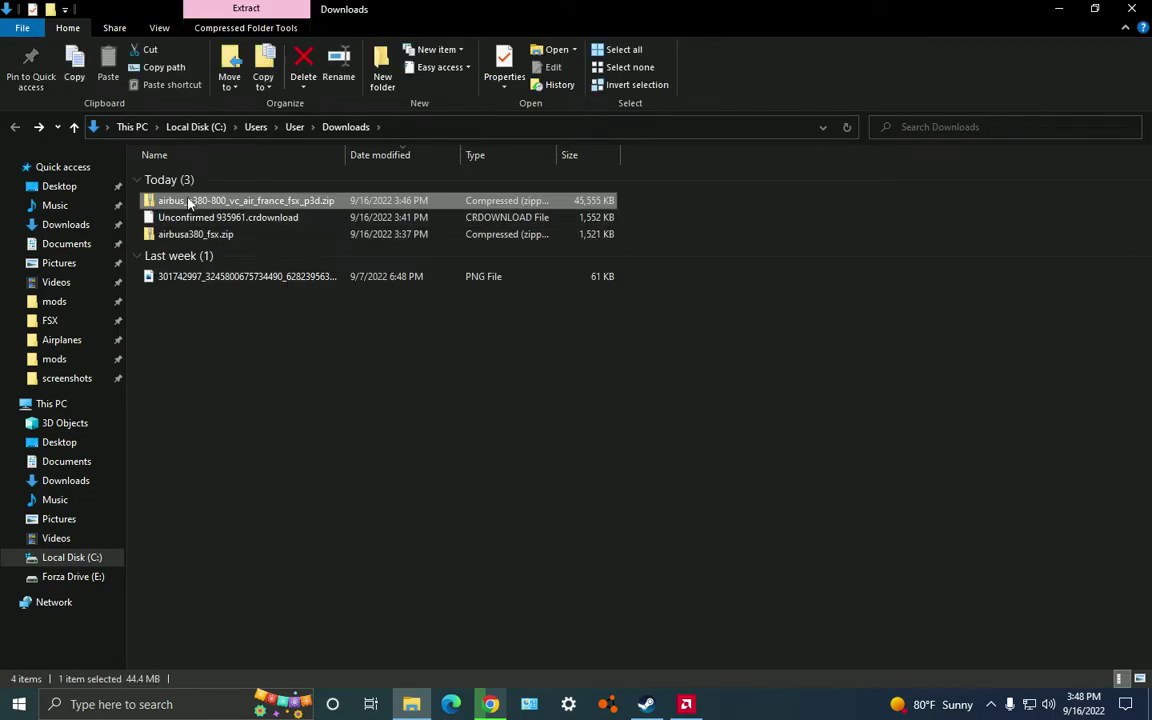
right_click(188, 202)
left_click(244, 268)
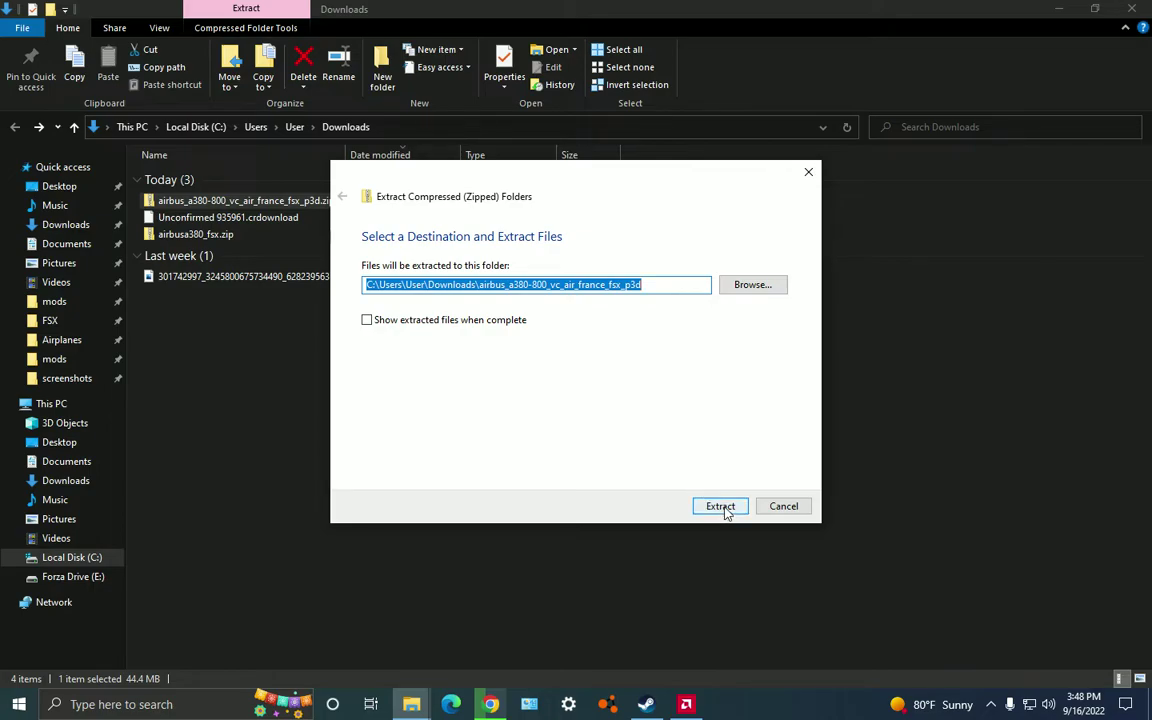
left_click(779, 287)
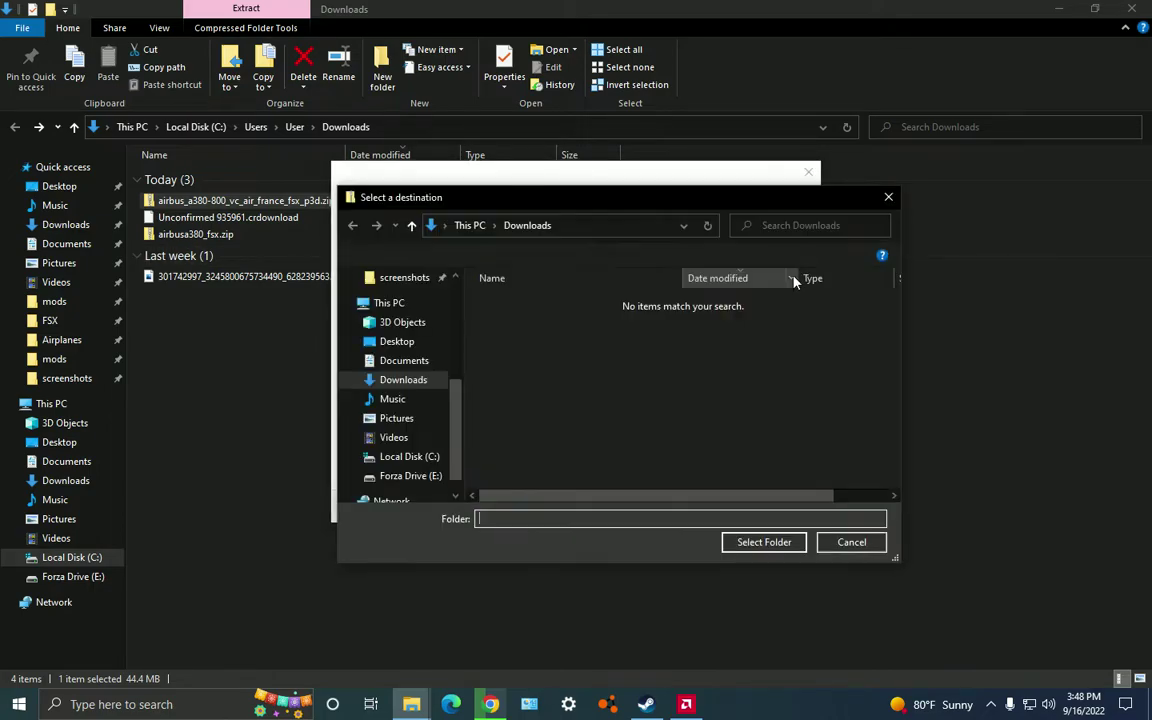
left_click(888, 197)
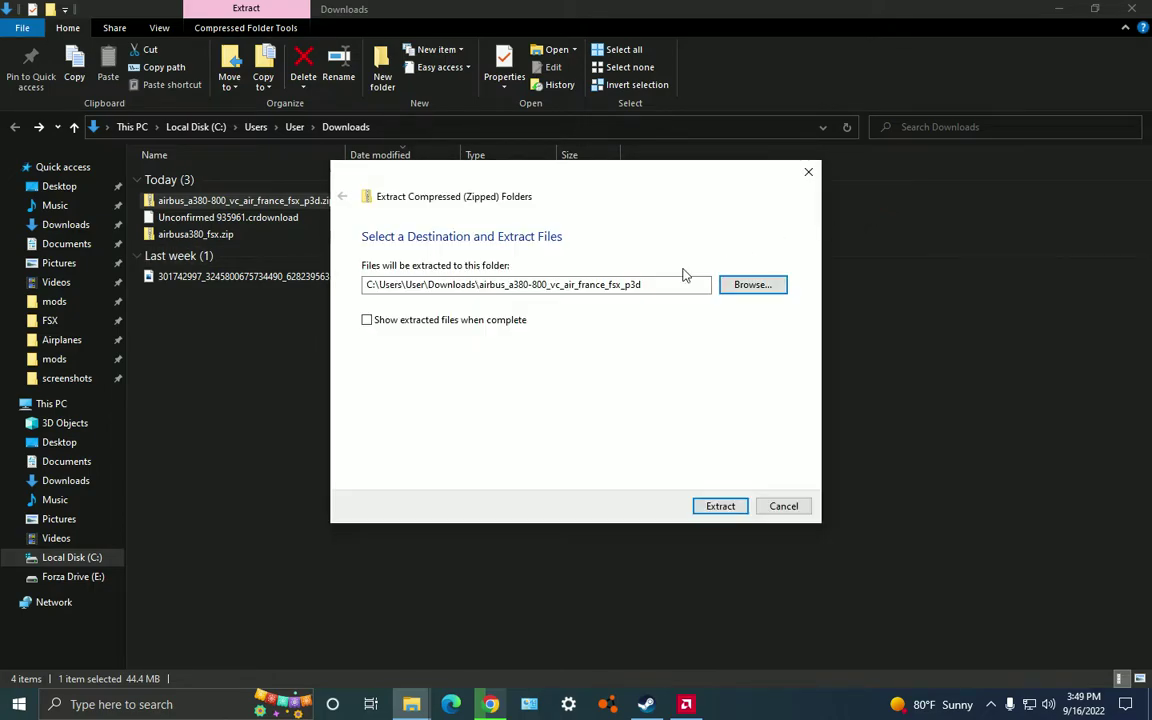
left_click(720, 506)
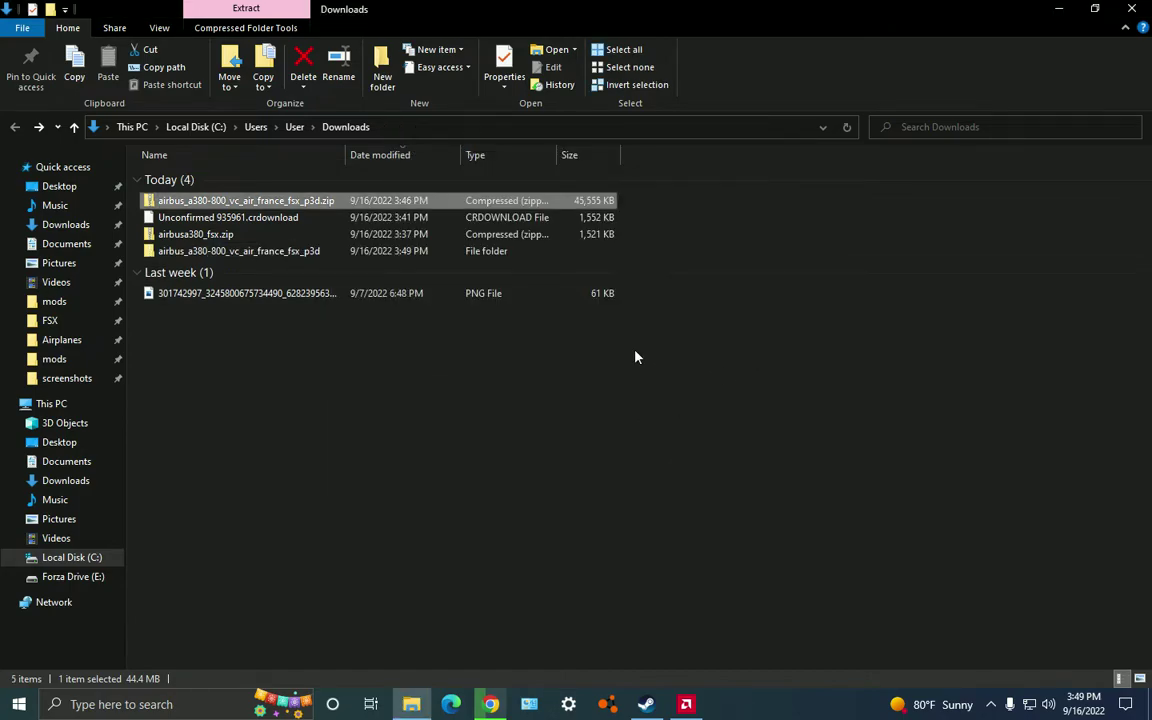
right_click(237, 204)
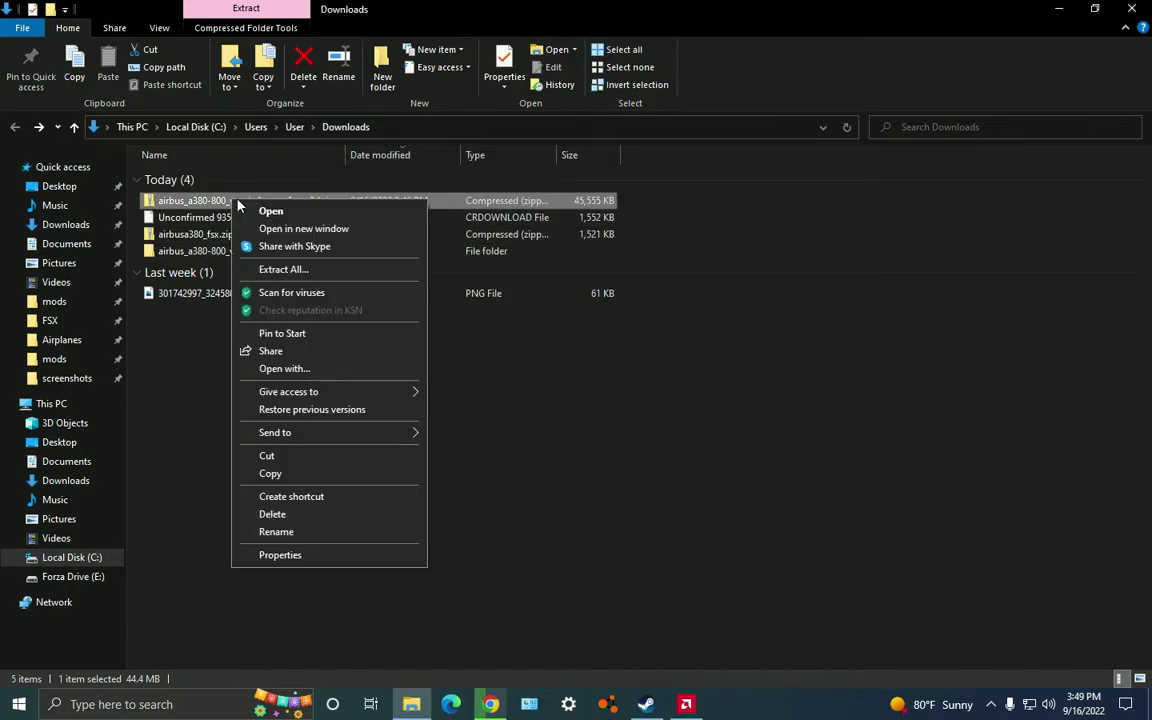
left_click(296, 514)
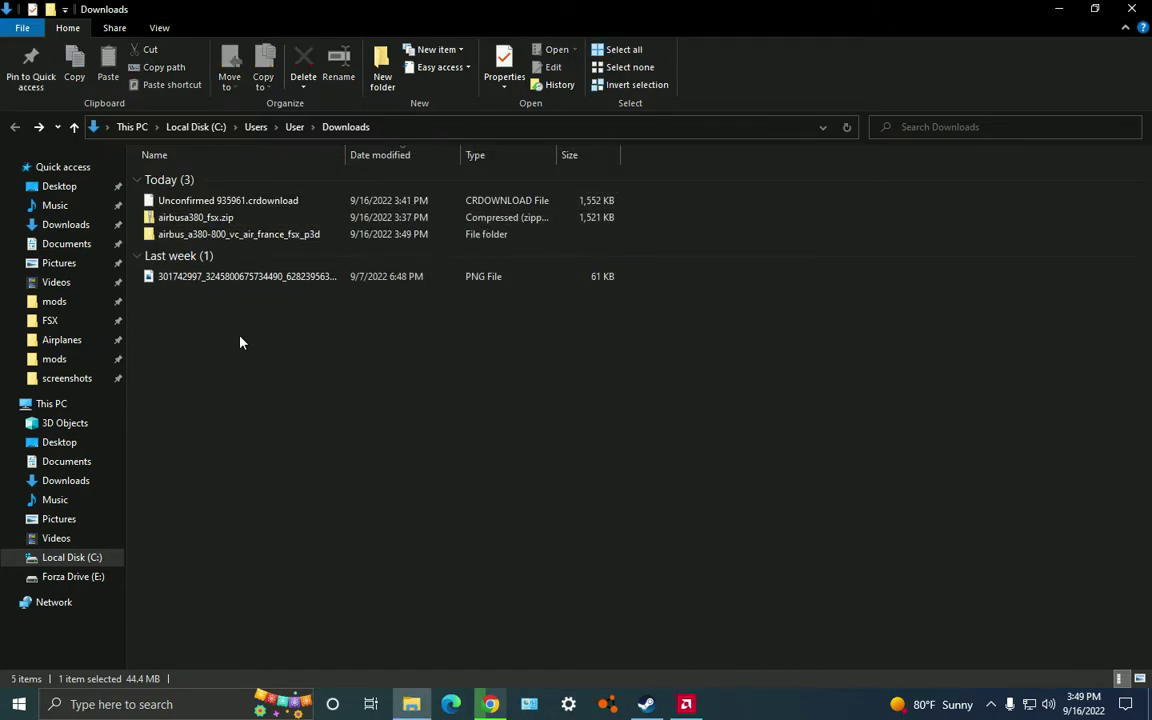
Run the extracted Airbus A380-800 installer with permission to make changes, accept the disclaimer and choose Microsoft Flight Simulator X.
double_click(253, 235)
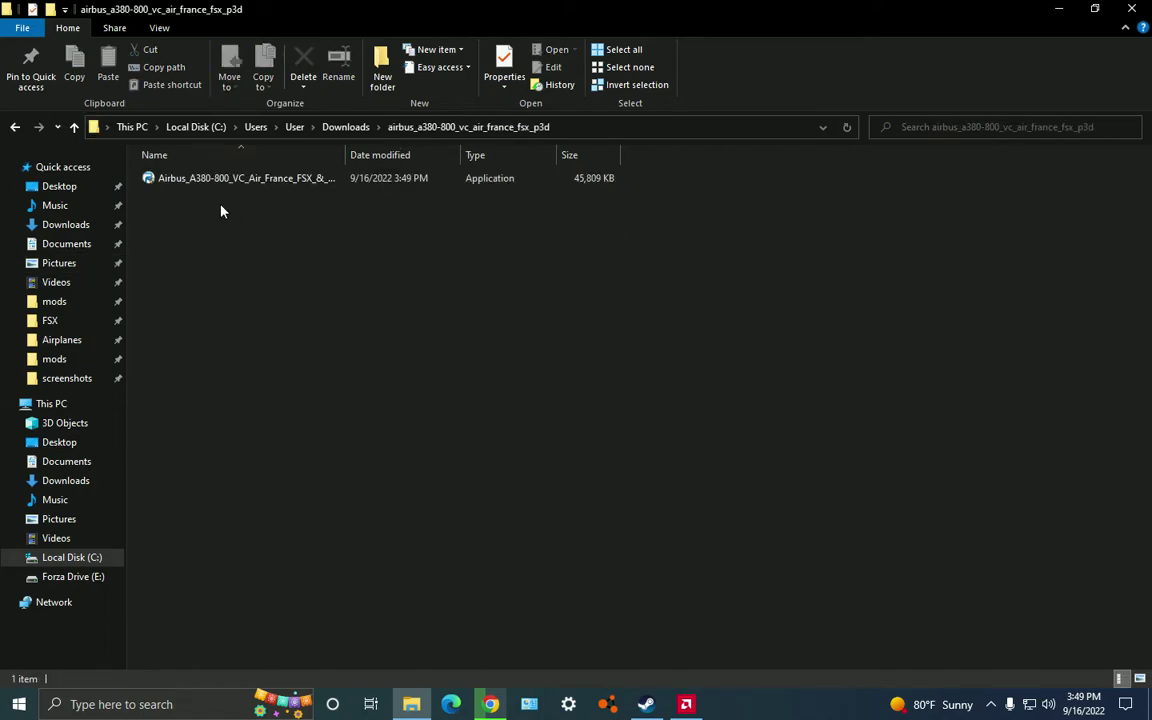
double_click(213, 179)
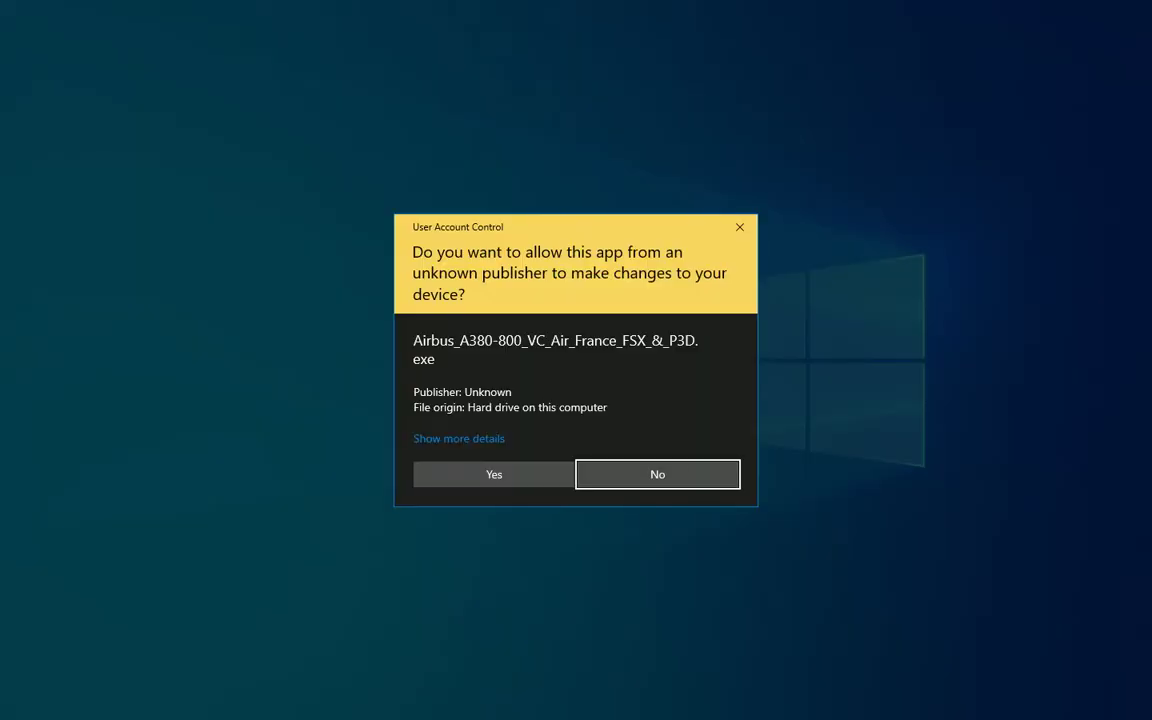
left_click(494, 473)
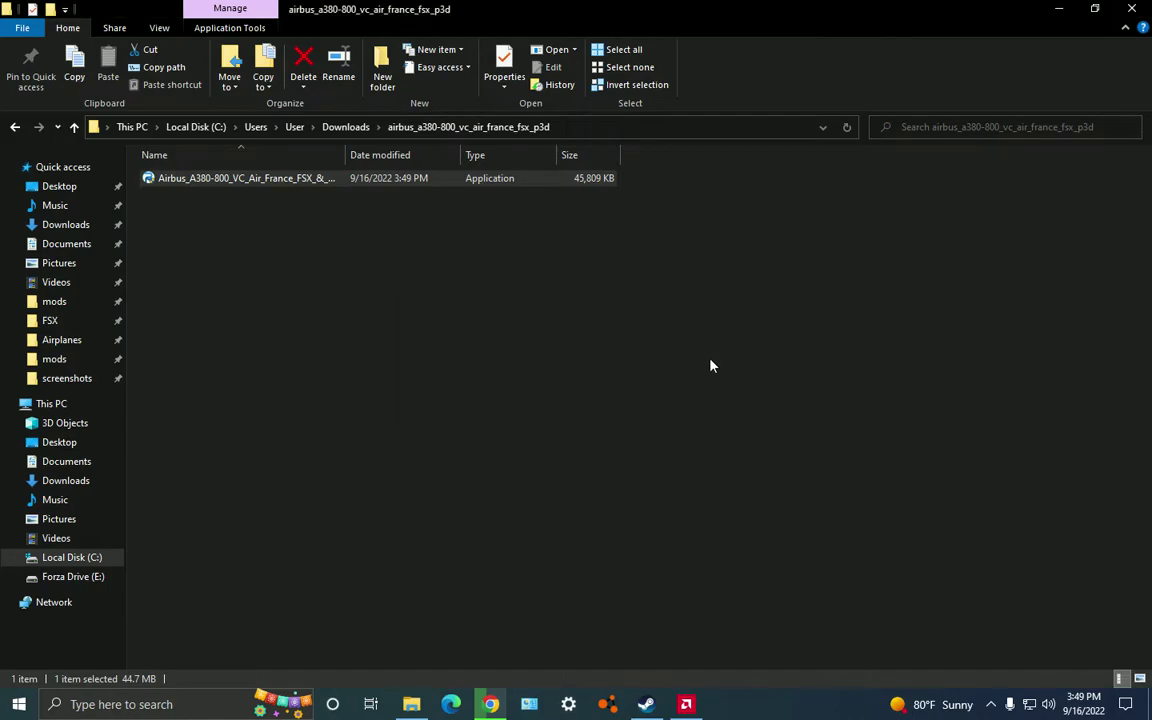
left_click(718, 405)
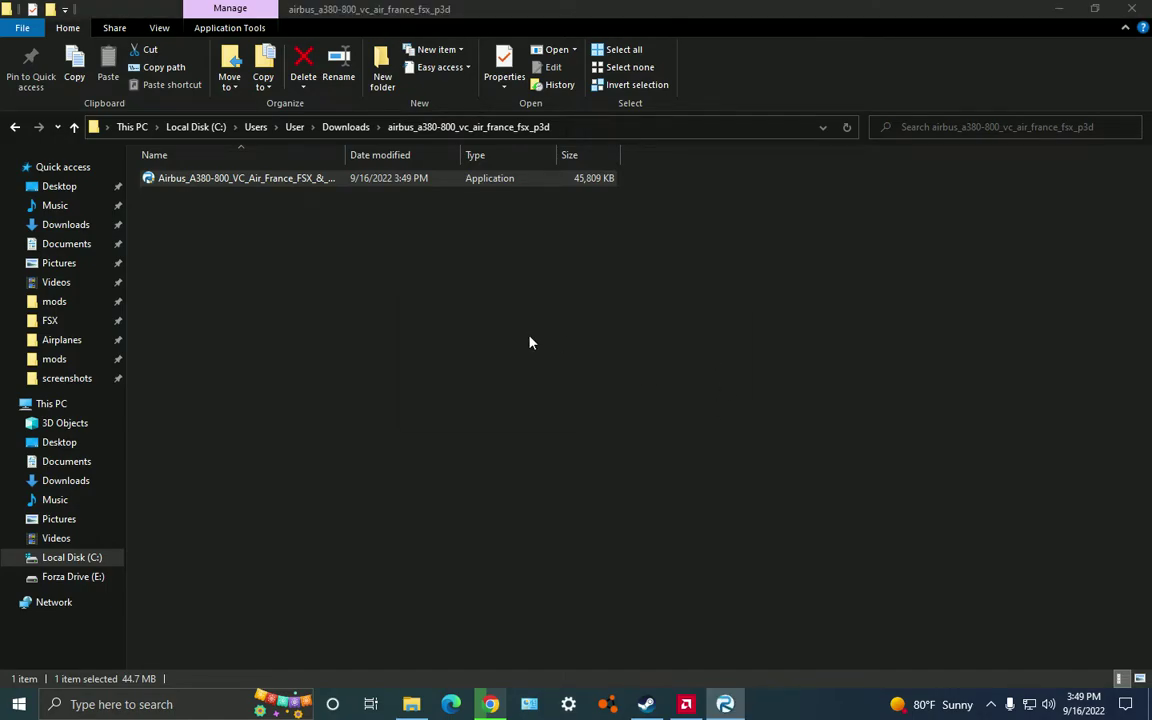
left_click(669, 496)
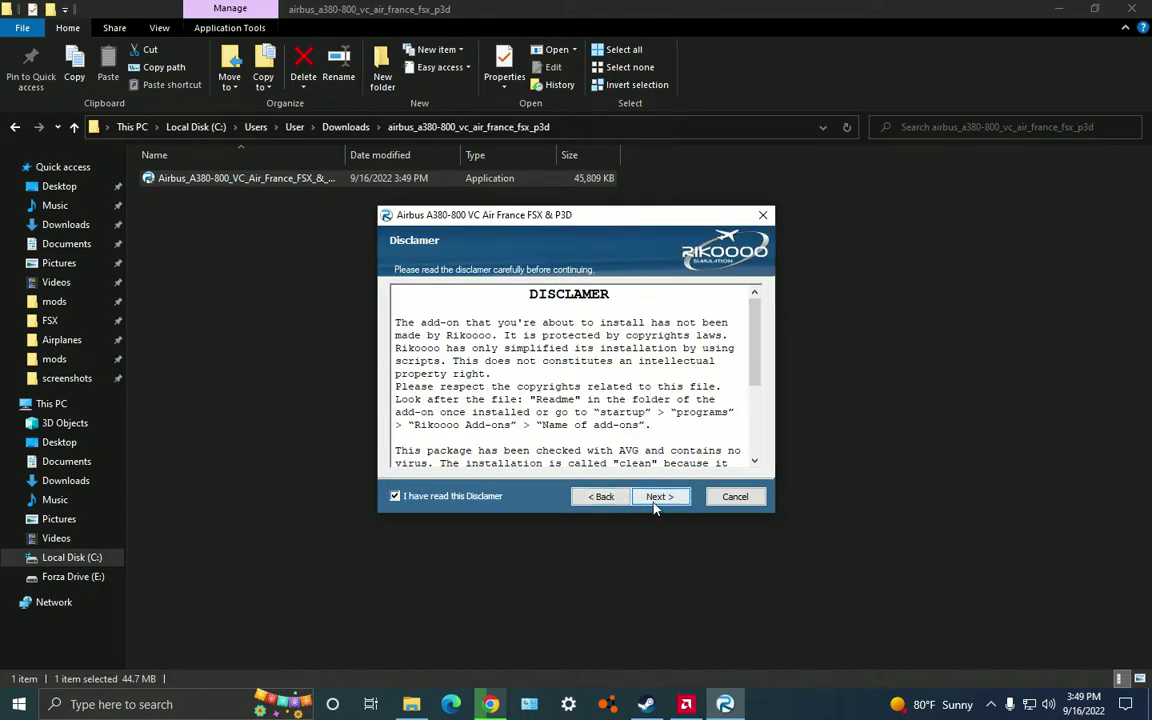
left_click(658, 496)
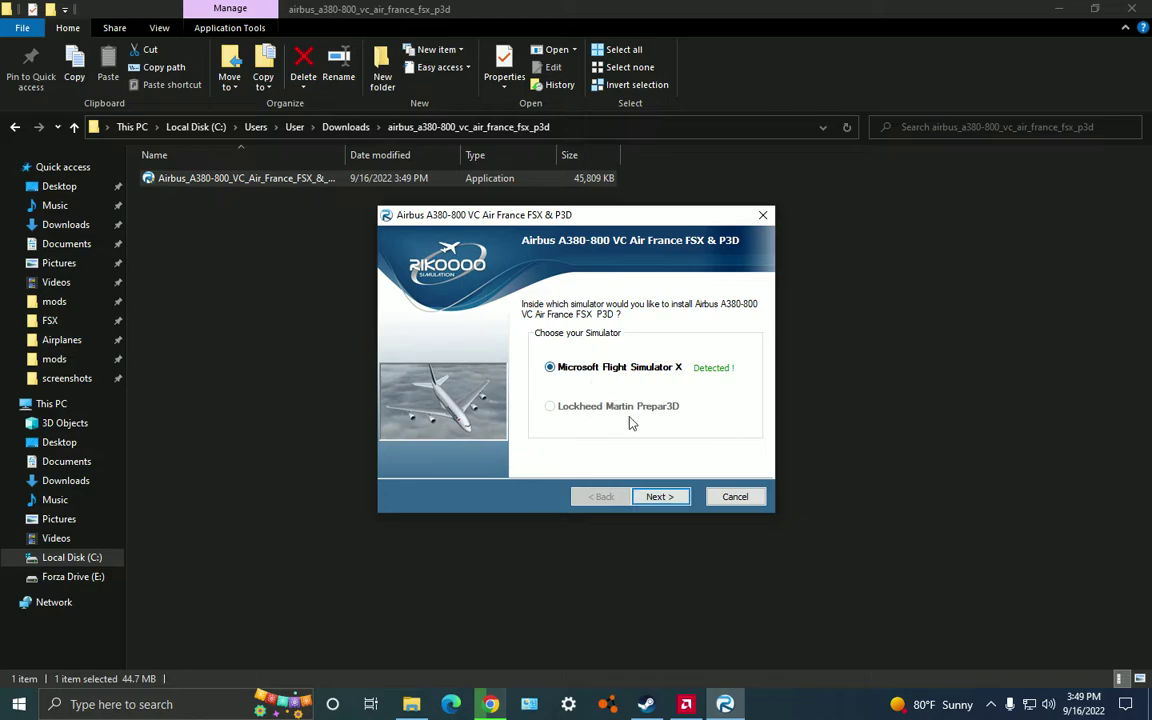
left_click(666, 497)
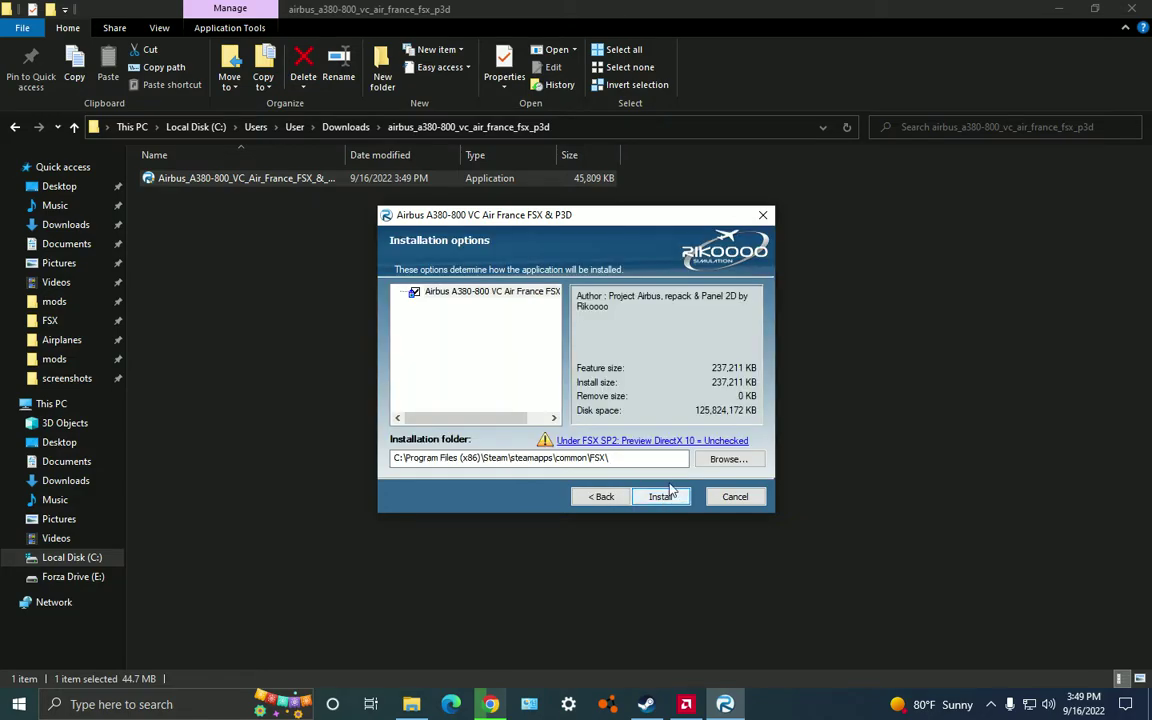
Set the installation folder to C:\Users\User\Downloads, install the Airbus A380-800 add-on and finish the installer.
left_click(728, 459)
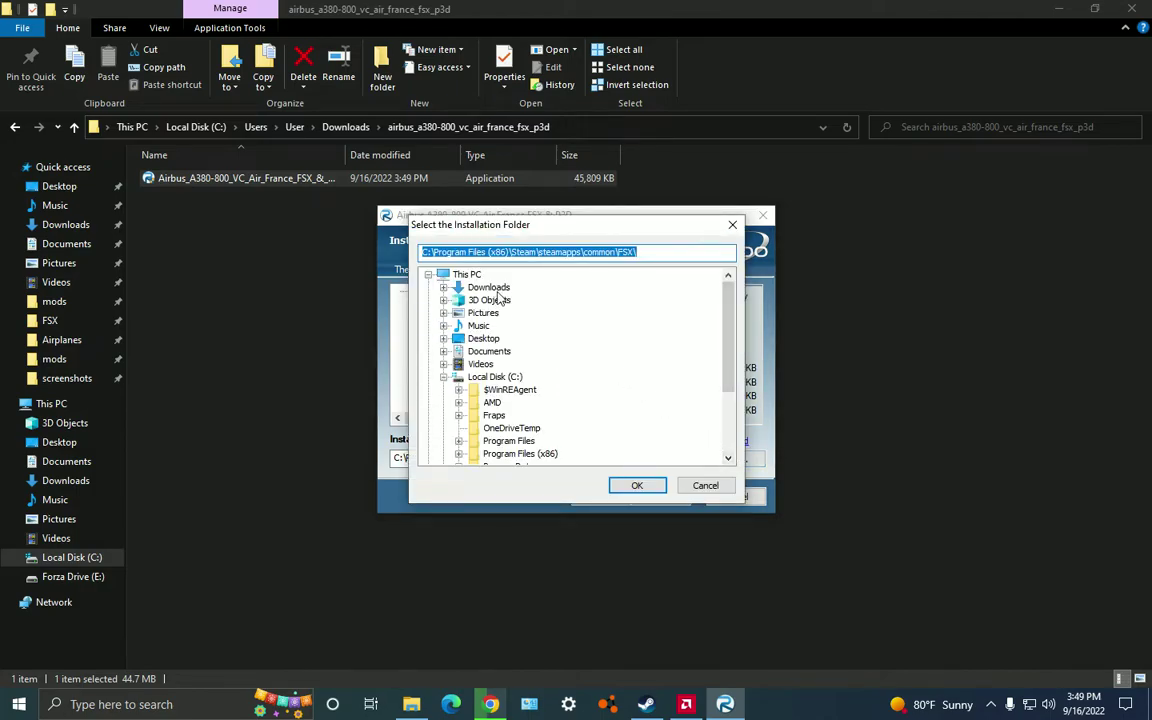
left_click(458, 287)
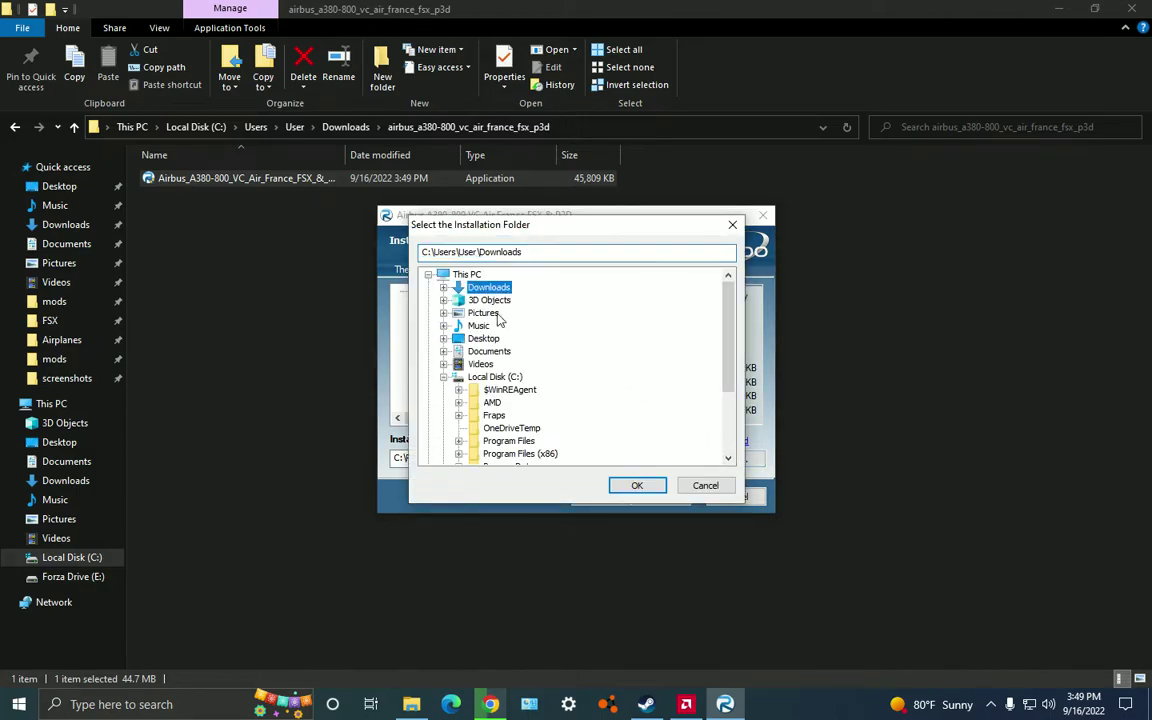
left_click(636, 486)
left_click(660, 497)
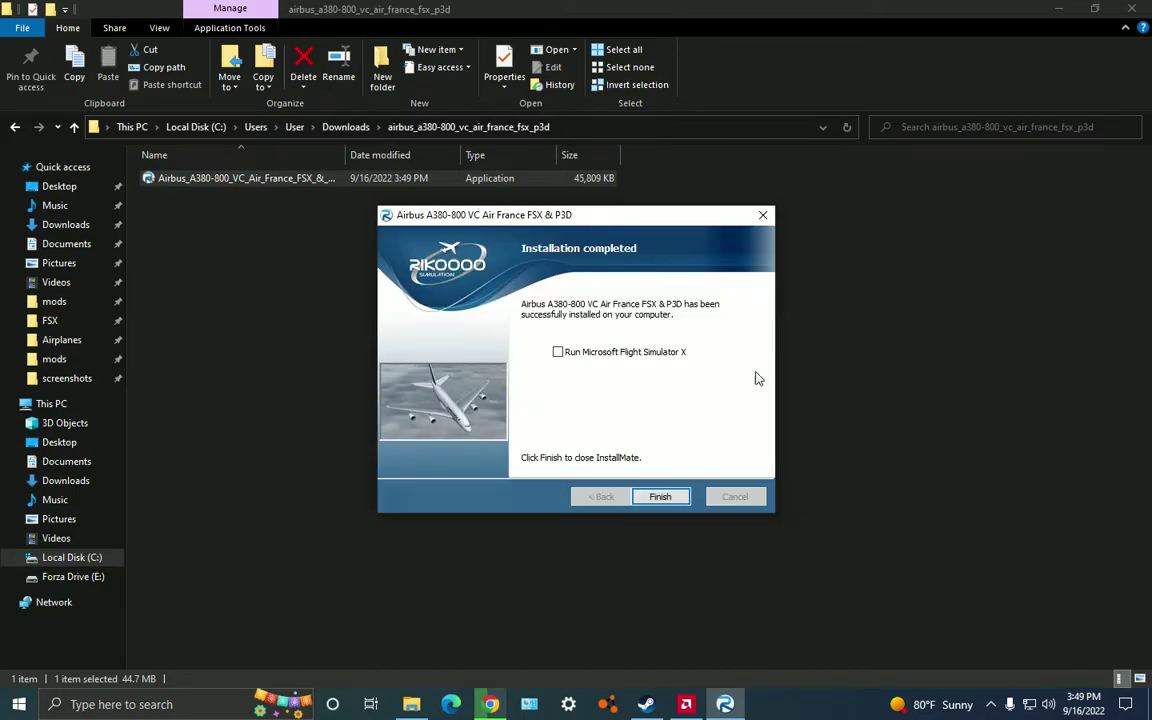
left_click(660, 497)
Delete the extracted airbus_a380-800_vc_air_france_fsx_p3d folder and the stray shortcut to it from Downloads.
left_click(12, 128)
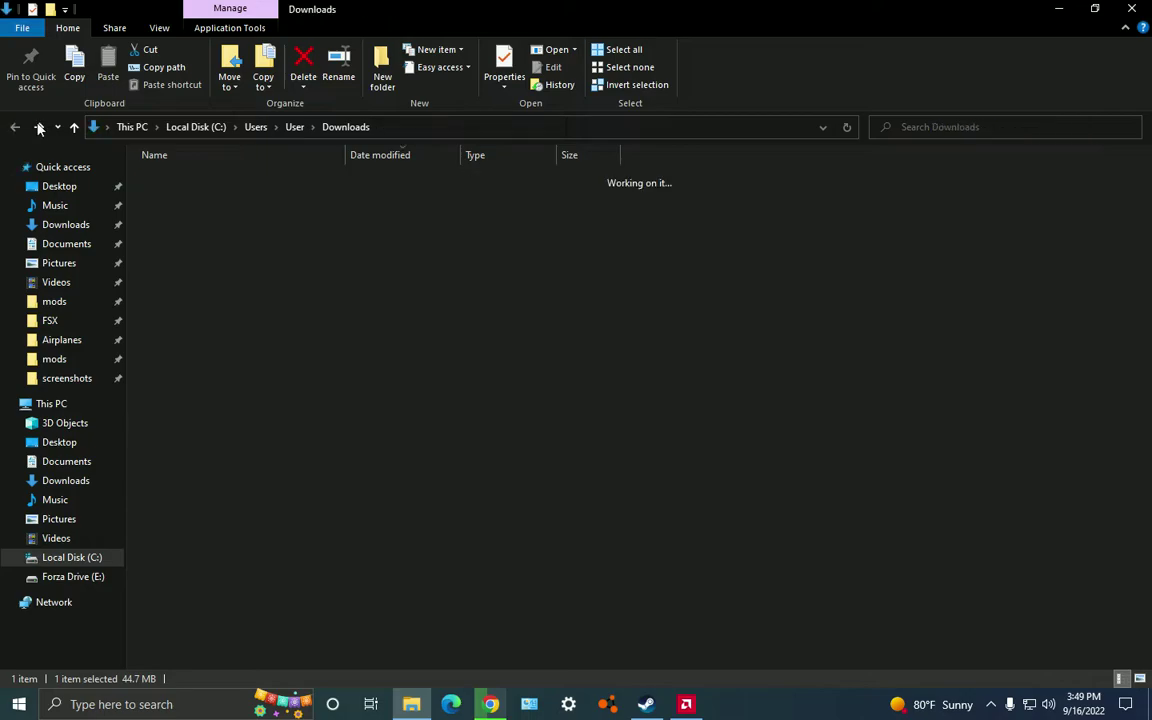
right_click(212, 267)
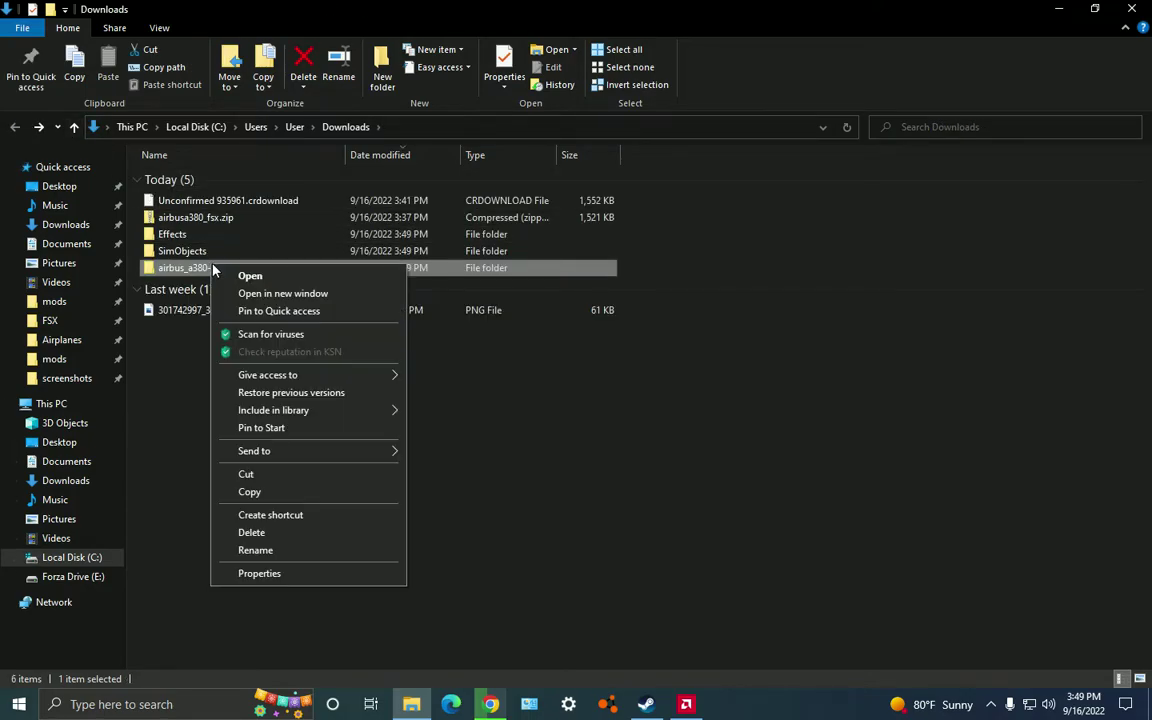
left_click(265, 515)
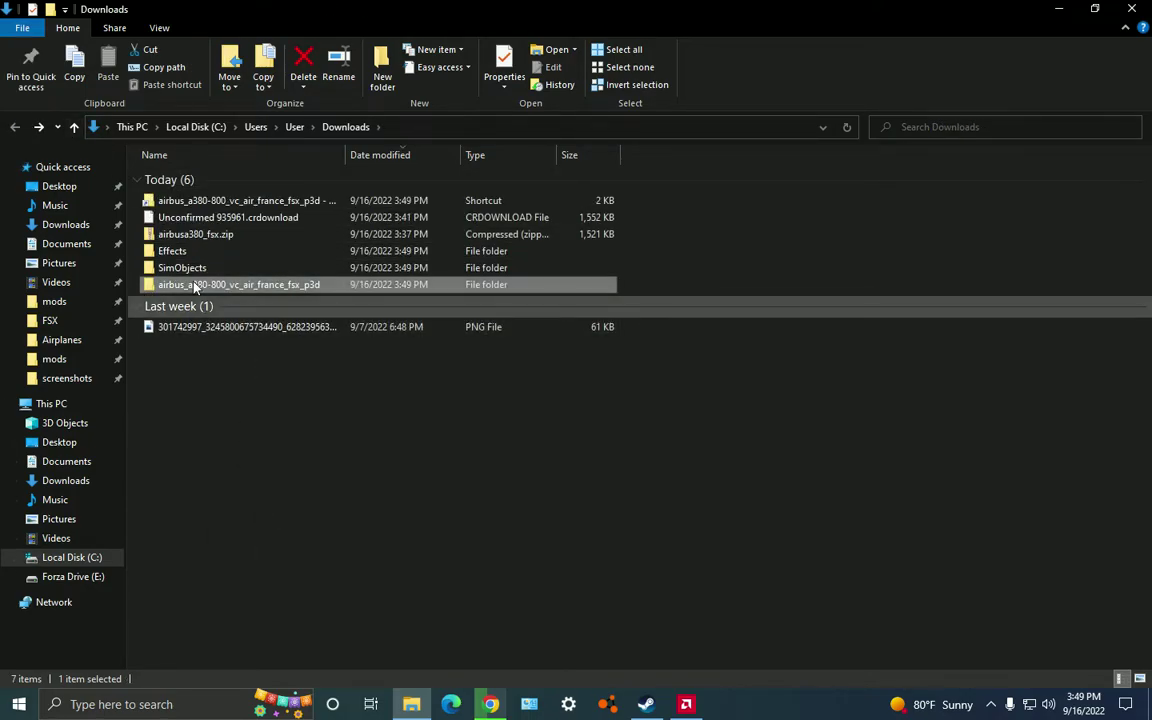
right_click(195, 286)
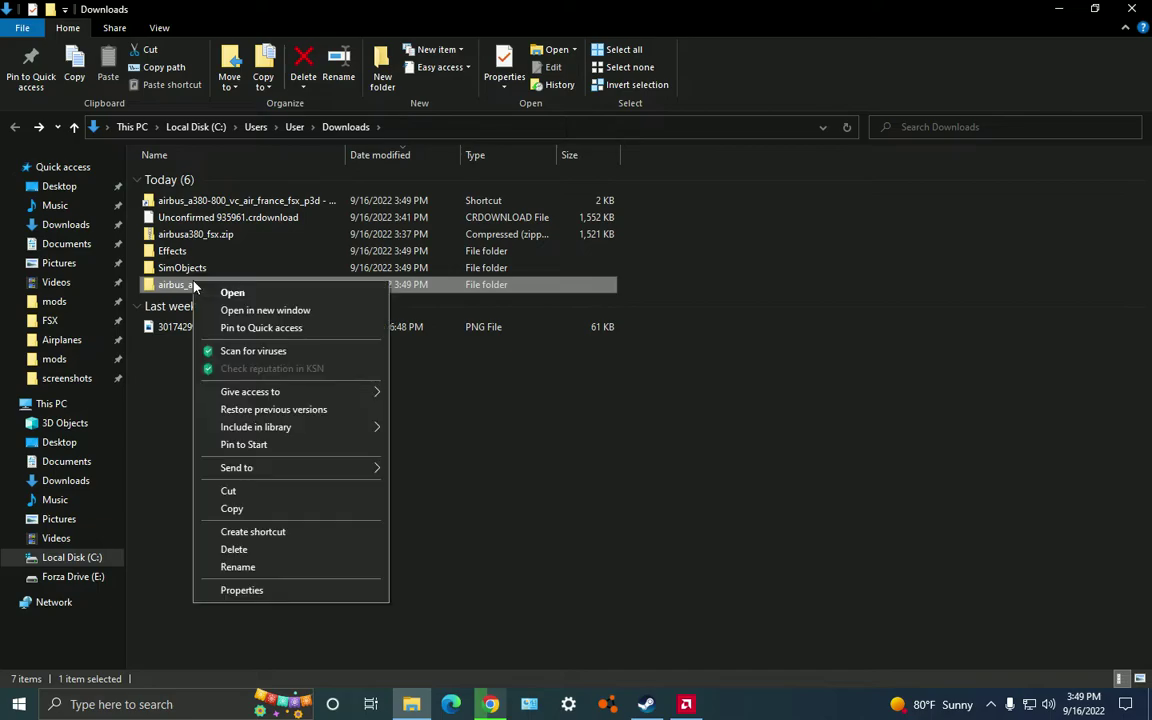
left_click(233, 549)
right_click(190, 203)
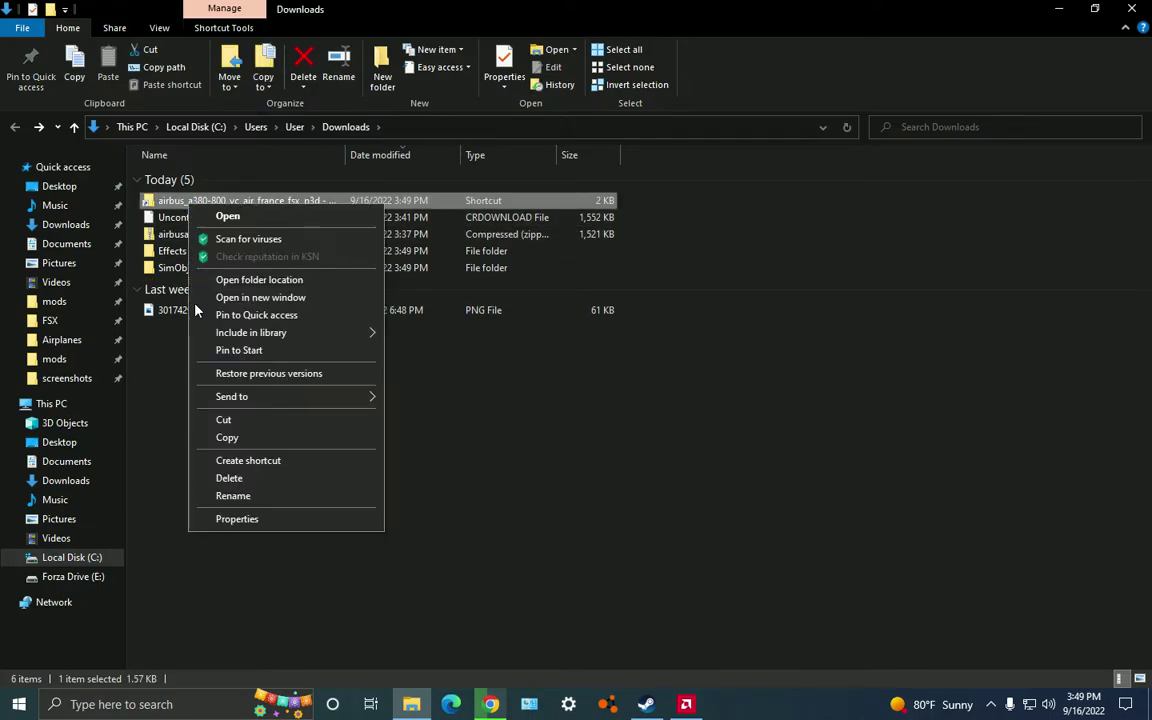
left_click(228, 478)
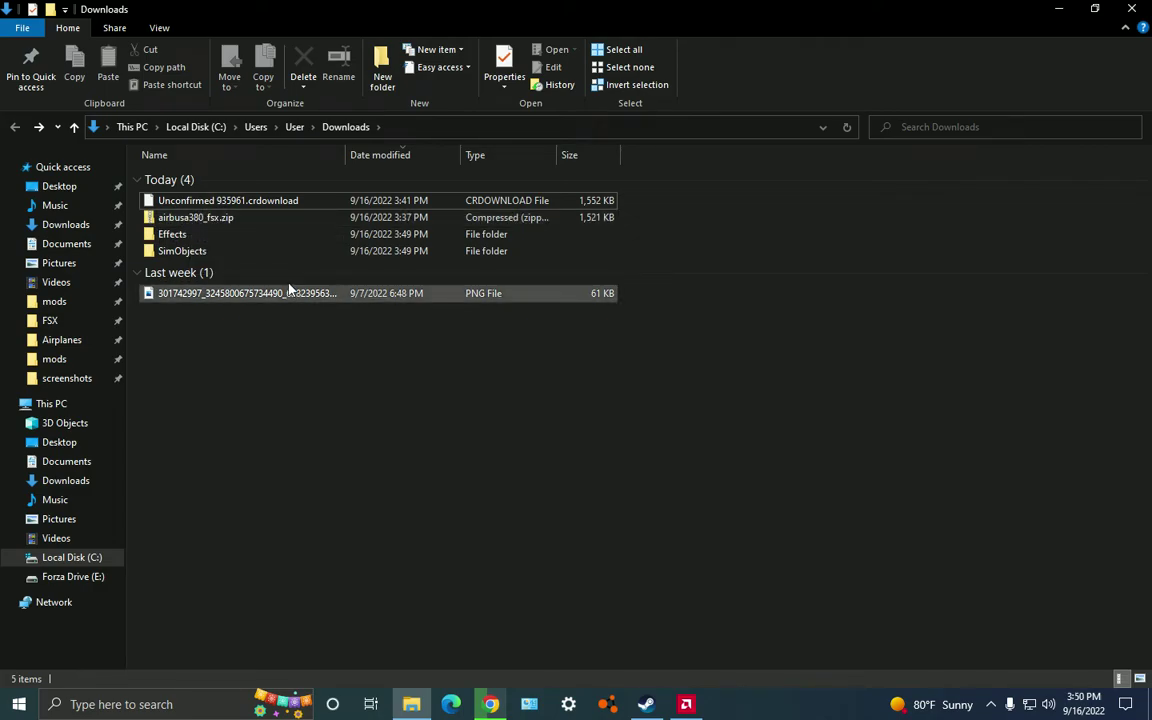
Check the contents of the SimObjects\Airplanes folder in Downloads and return to Downloads.
double_click(185, 253)
double_click(175, 186)
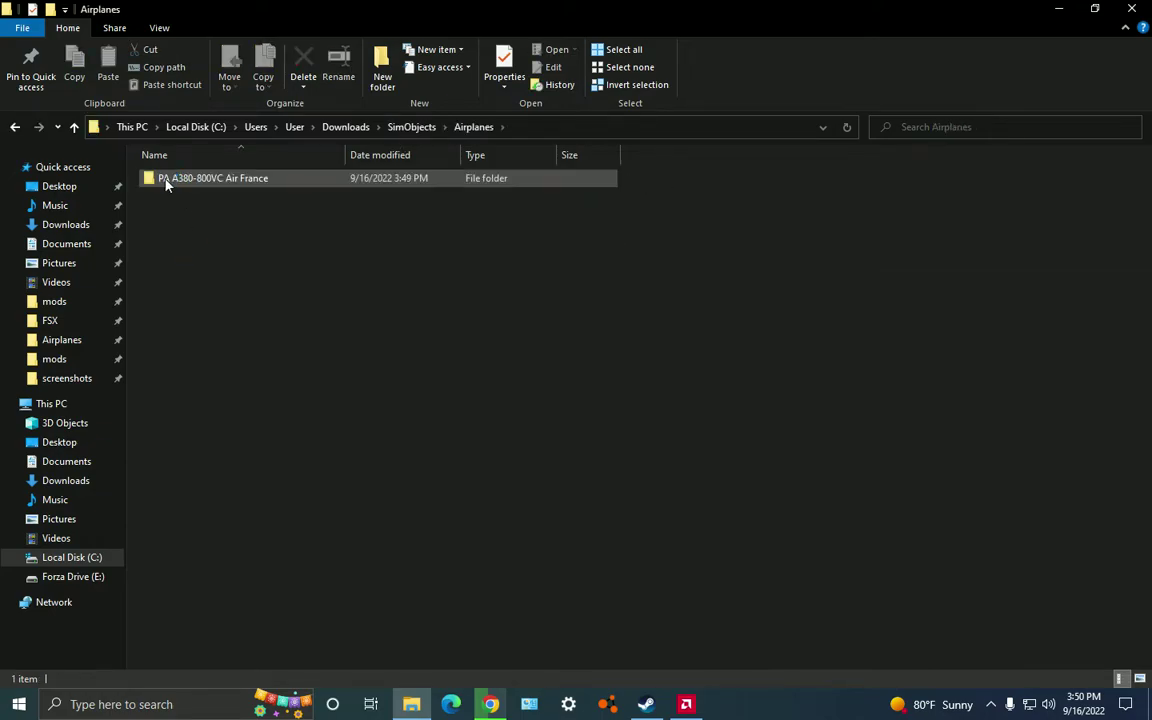
left_click(13, 127)
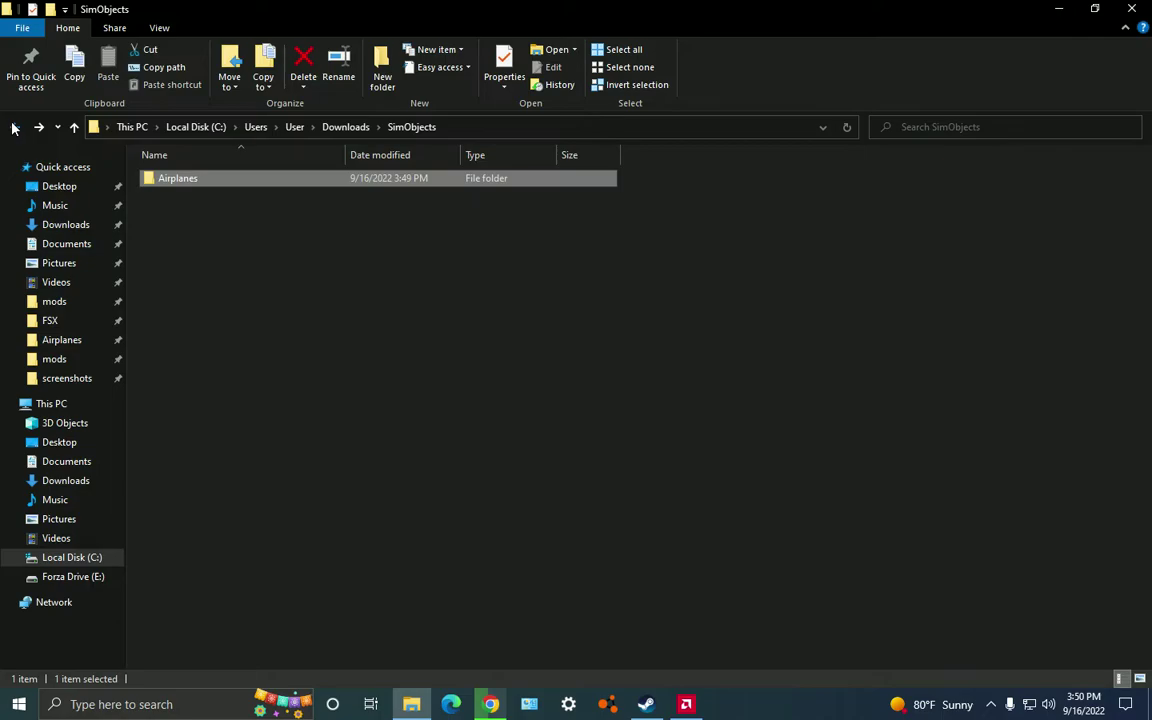
left_click(13, 127)
Copy fx_pa380land.fx and fx_pa380logo.fx from the Effects folder in Downloads.
double_click(214, 234)
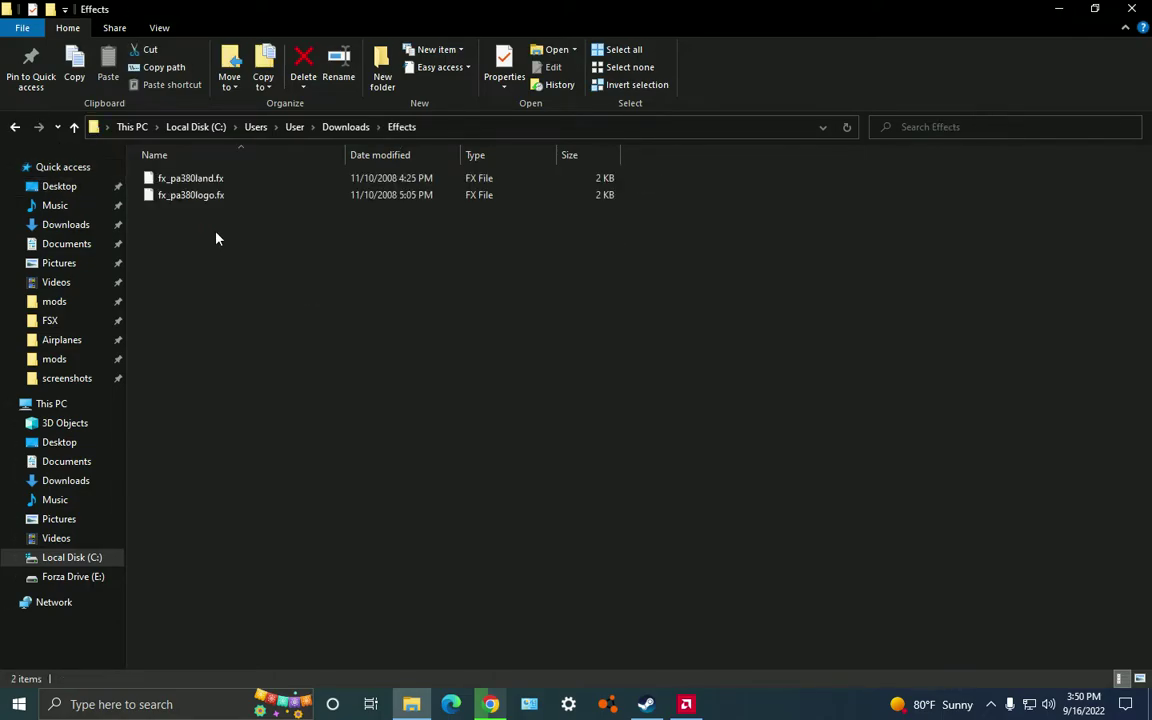
left_click_drag(201, 291, 185, 152)
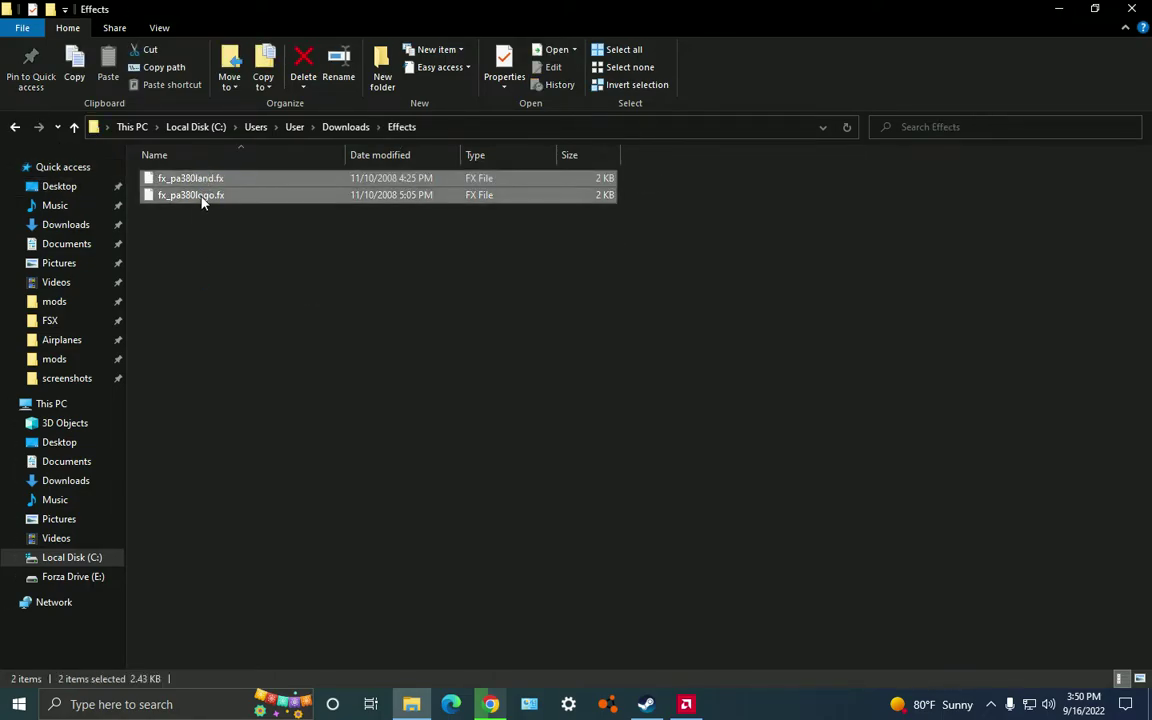
right_click(201, 196)
left_click(245, 335)
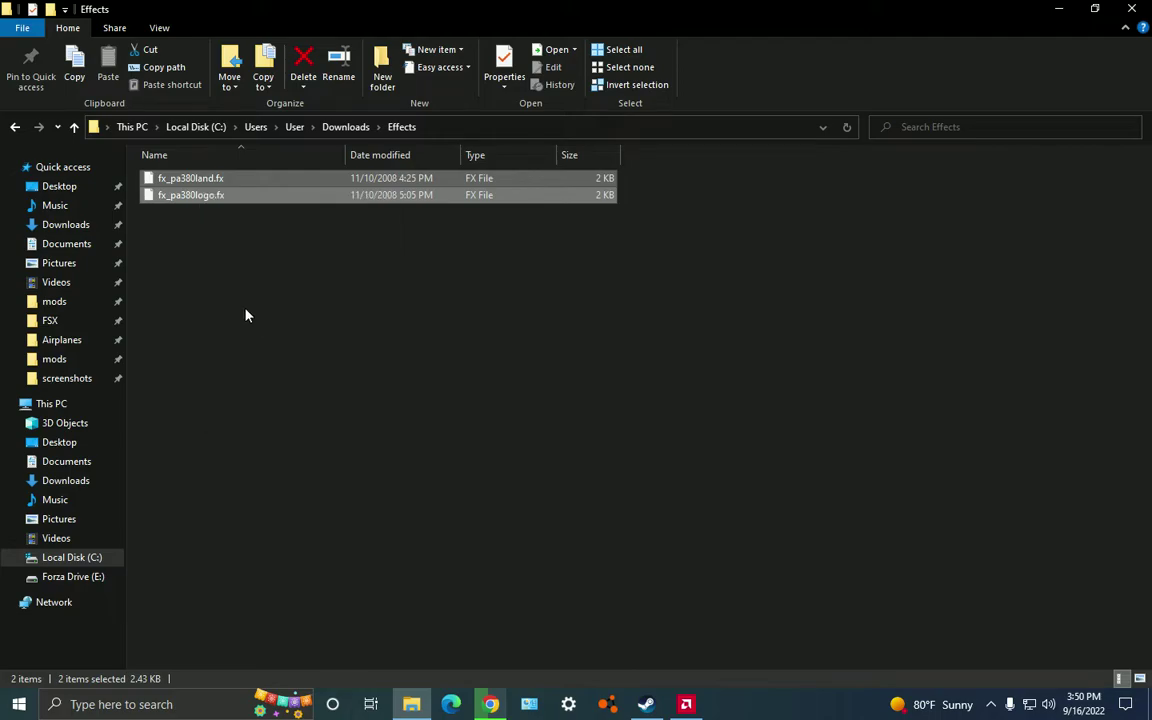
Paste the two copied effect files into the effects folder of the FSX installation.
left_click(90, 322)
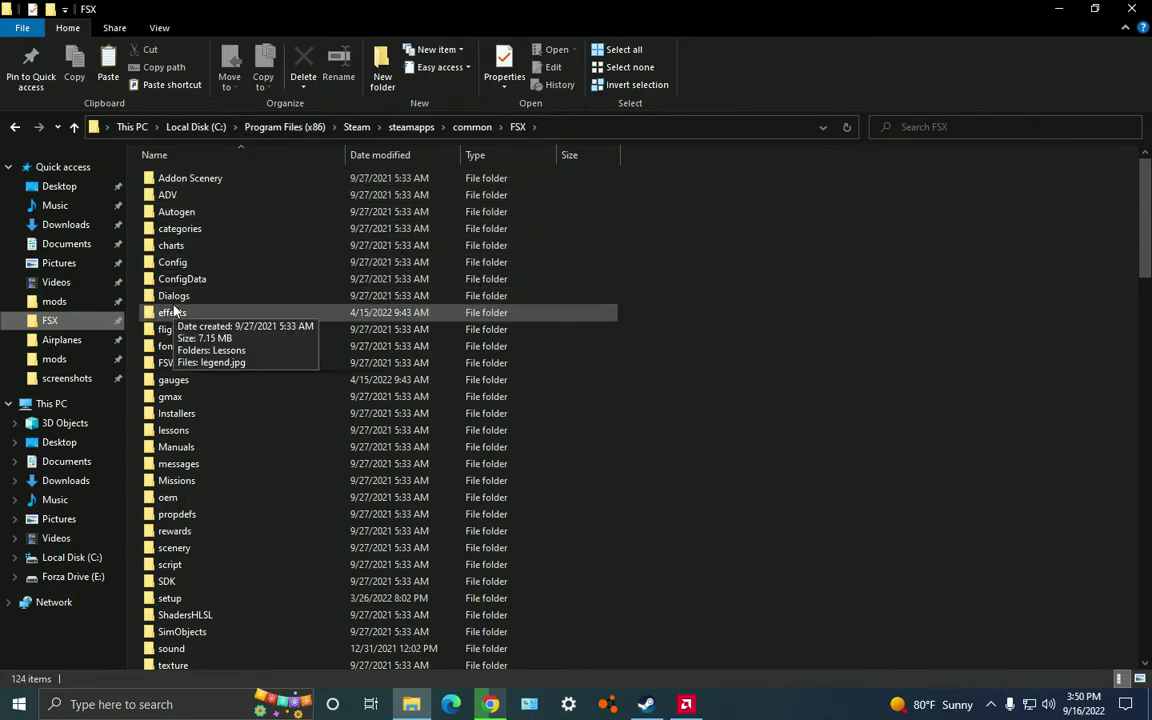
left_click(174, 314)
double_click(174, 314)
right_click(829, 344)
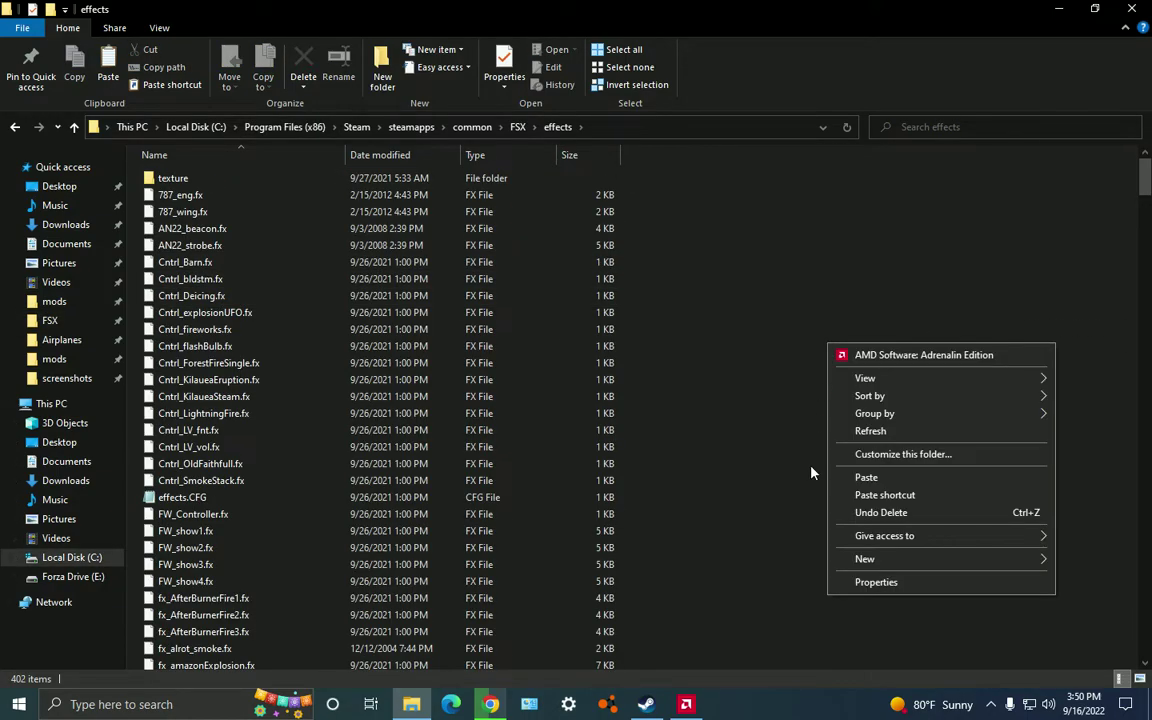
left_click(866, 477)
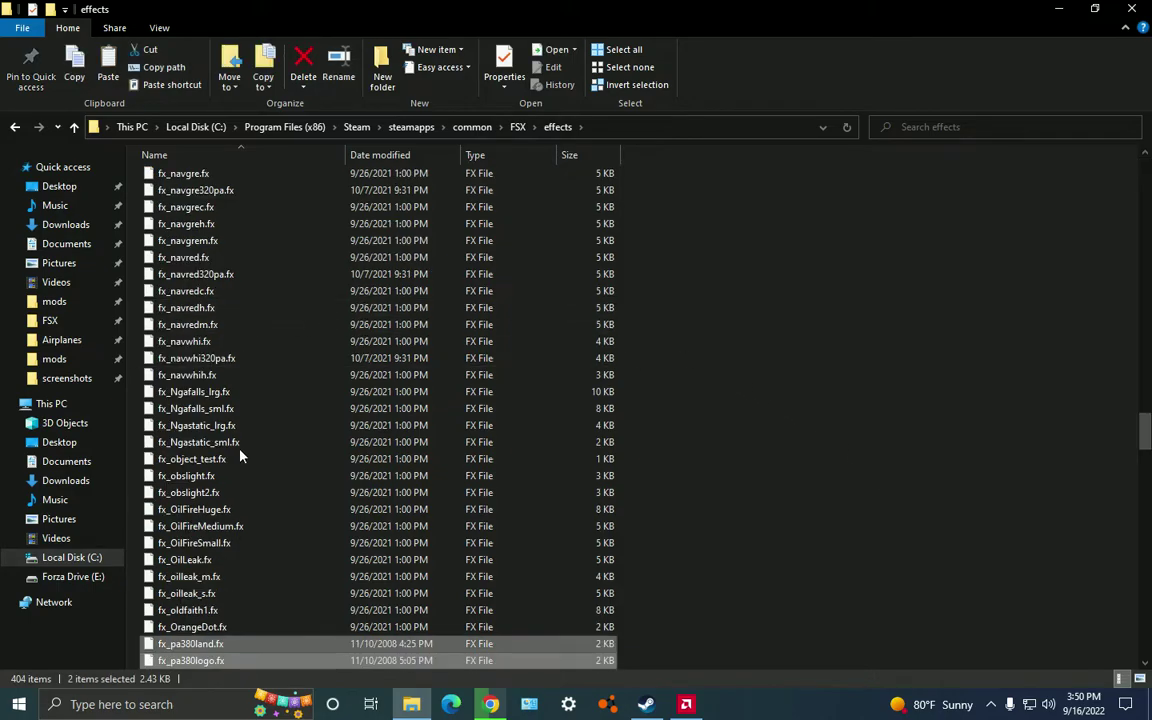
Delete the Effects folder from Downloads.
left_click(42, 224)
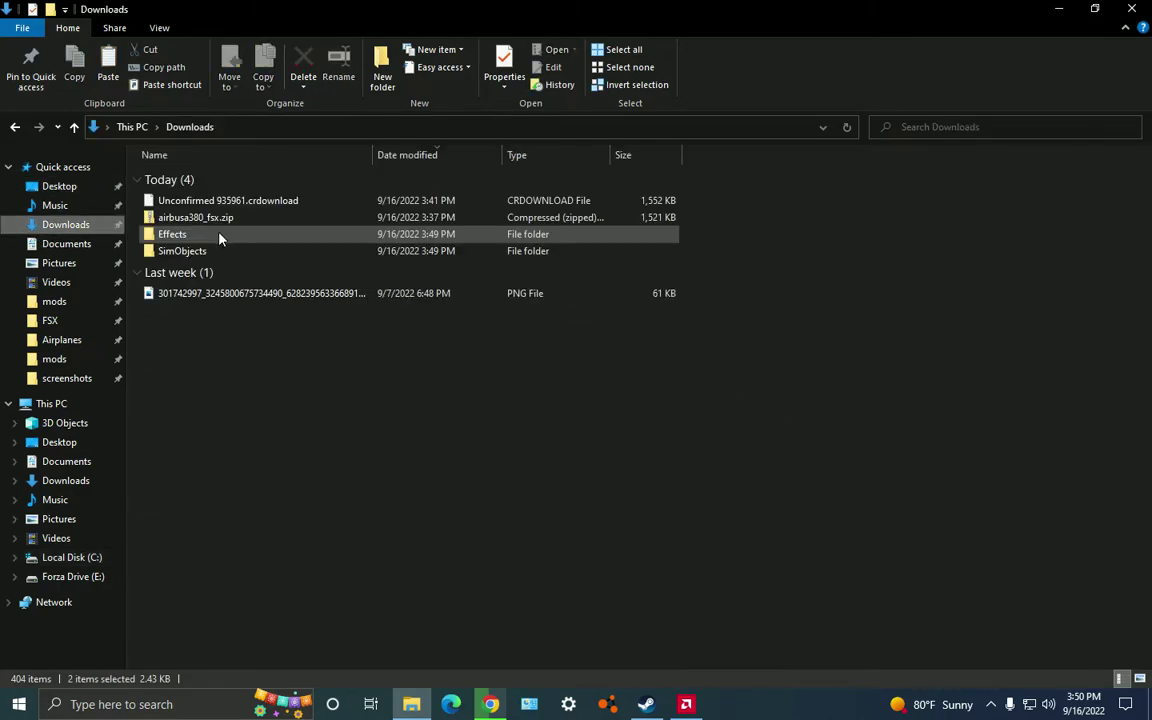
right_click(195, 237)
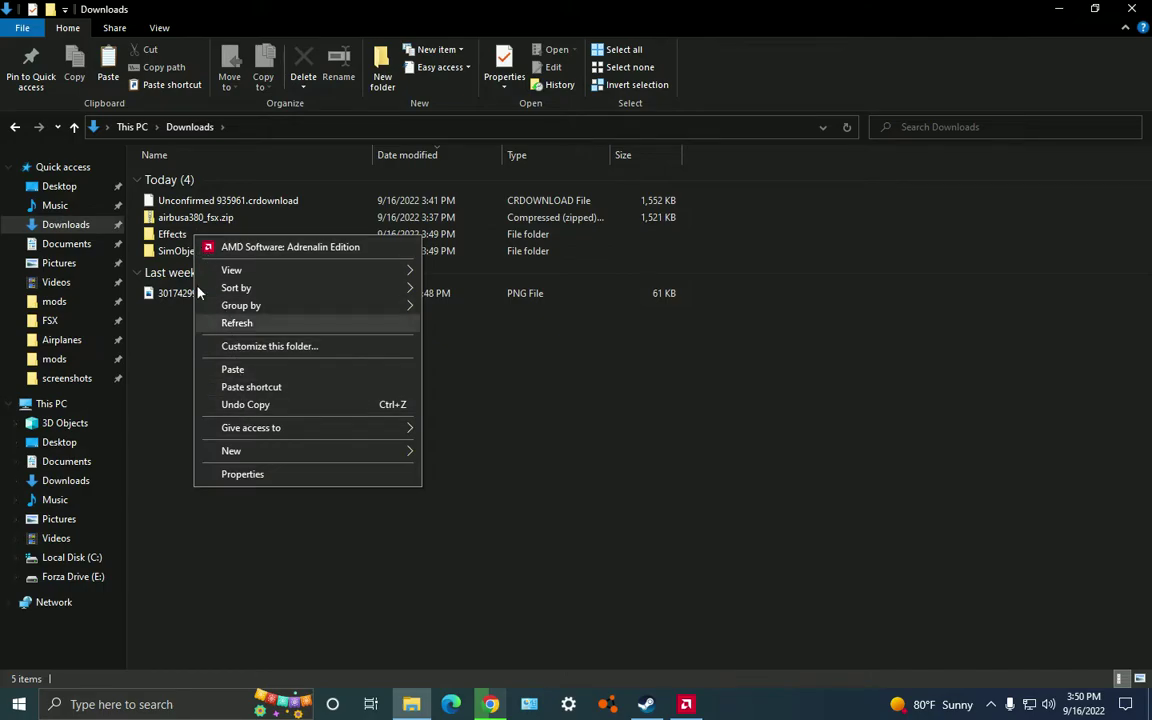
right_click(166, 235)
left_click(260, 540)
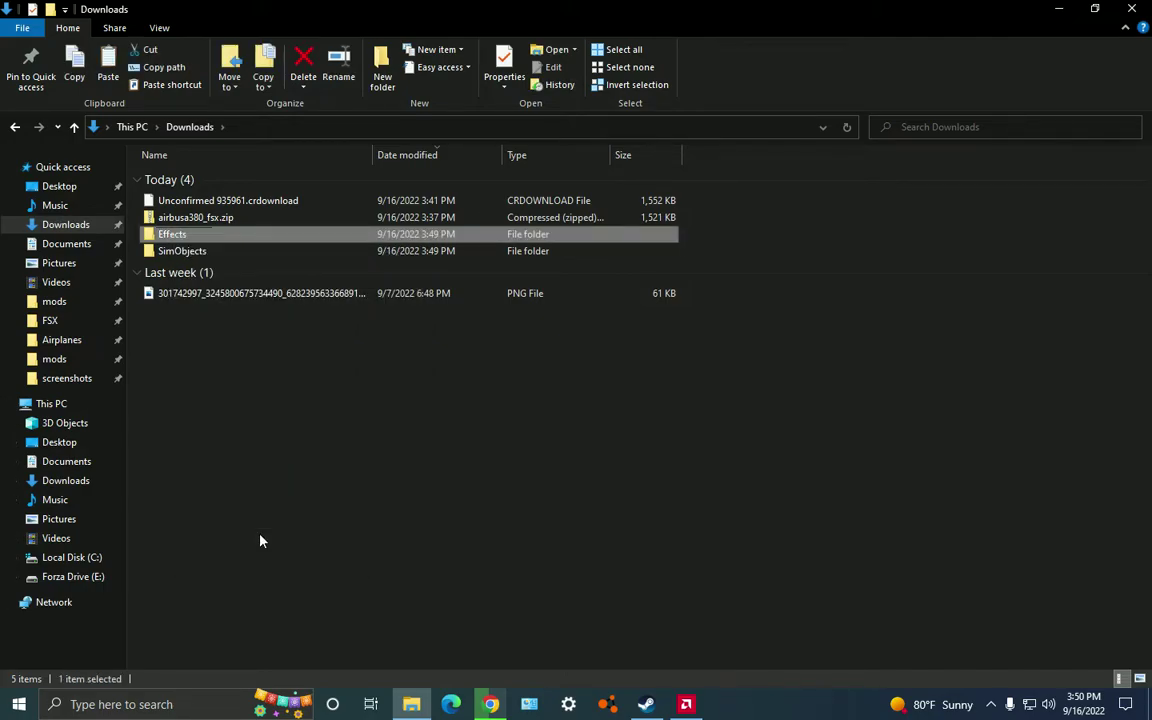
key("Return")
right_click(213, 235)
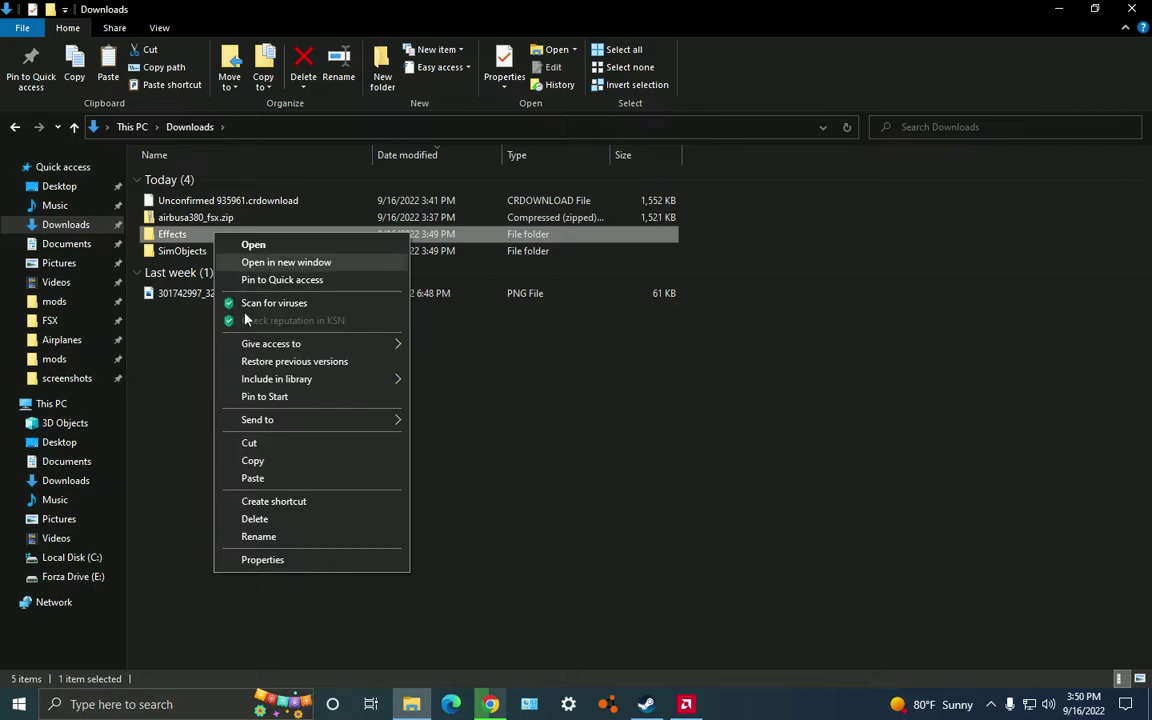
left_click(255, 519)
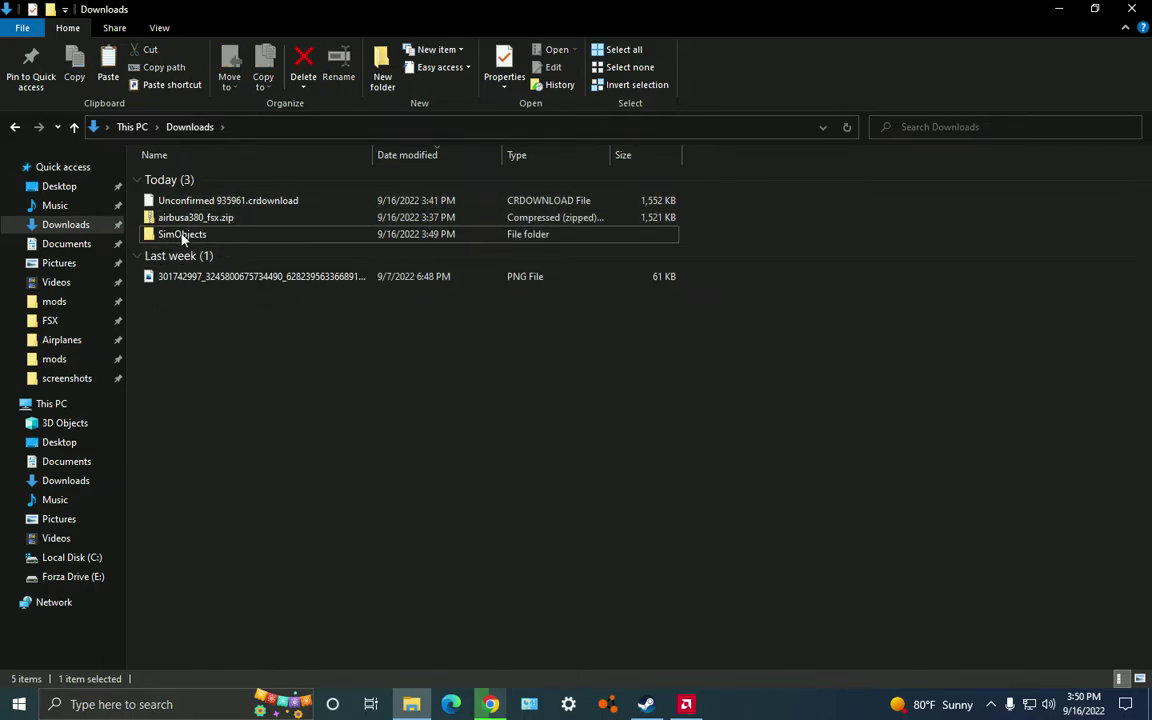
Move the PA A380-800VC Air France folder from Downloads\SimObjects\Airplanes into the pinned FSX Airplanes folder.
double_click(183, 236)
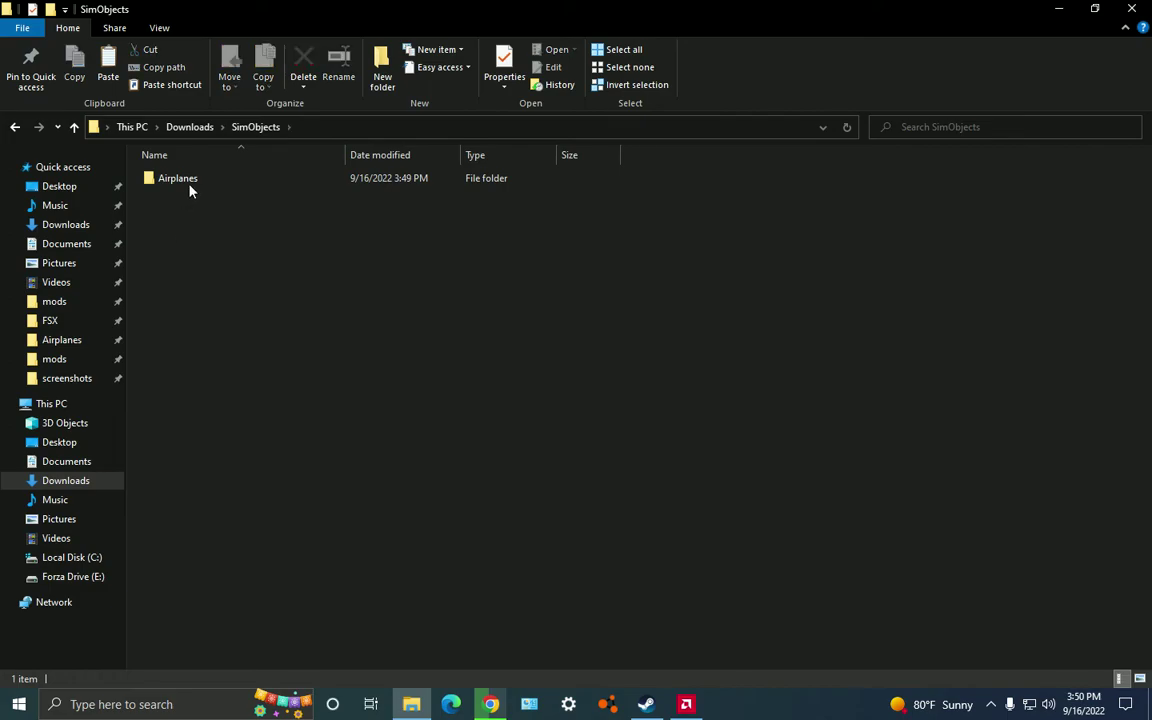
double_click(190, 190)
left_click_drag(177, 185, 100, 342)
left_click(118, 368)
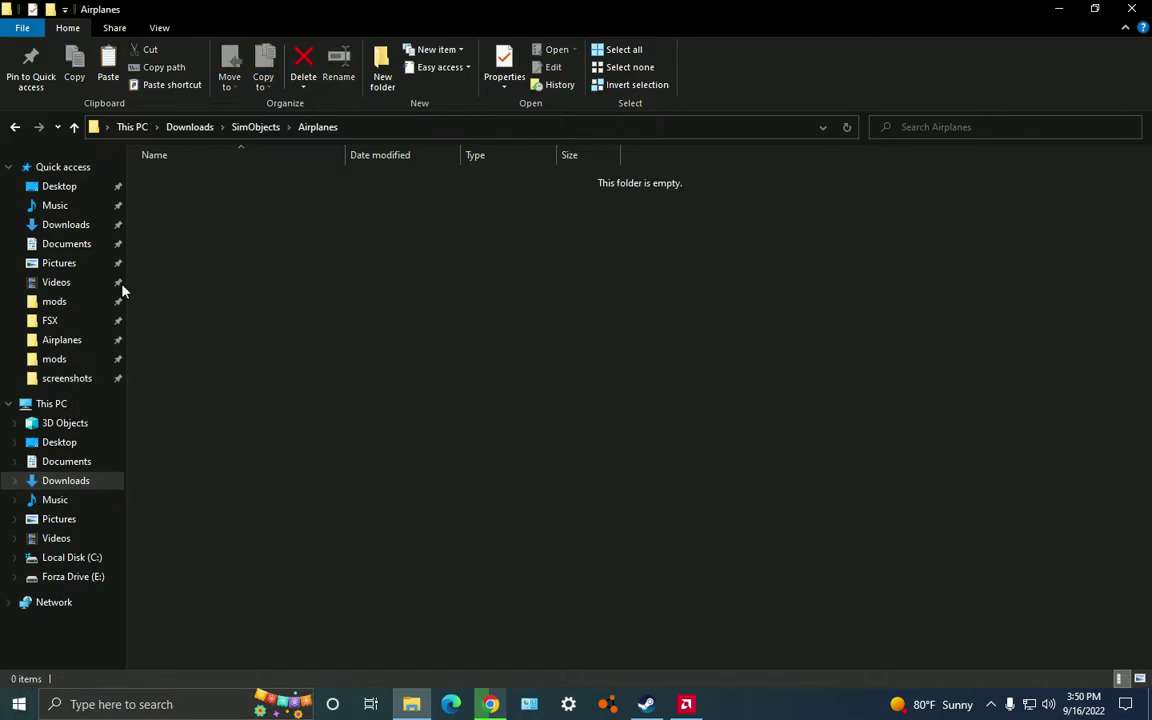
Open the FSX SimObjects\Airplanes folder and look for the PA A380-800VC Air France folder.
left_click(55, 341)
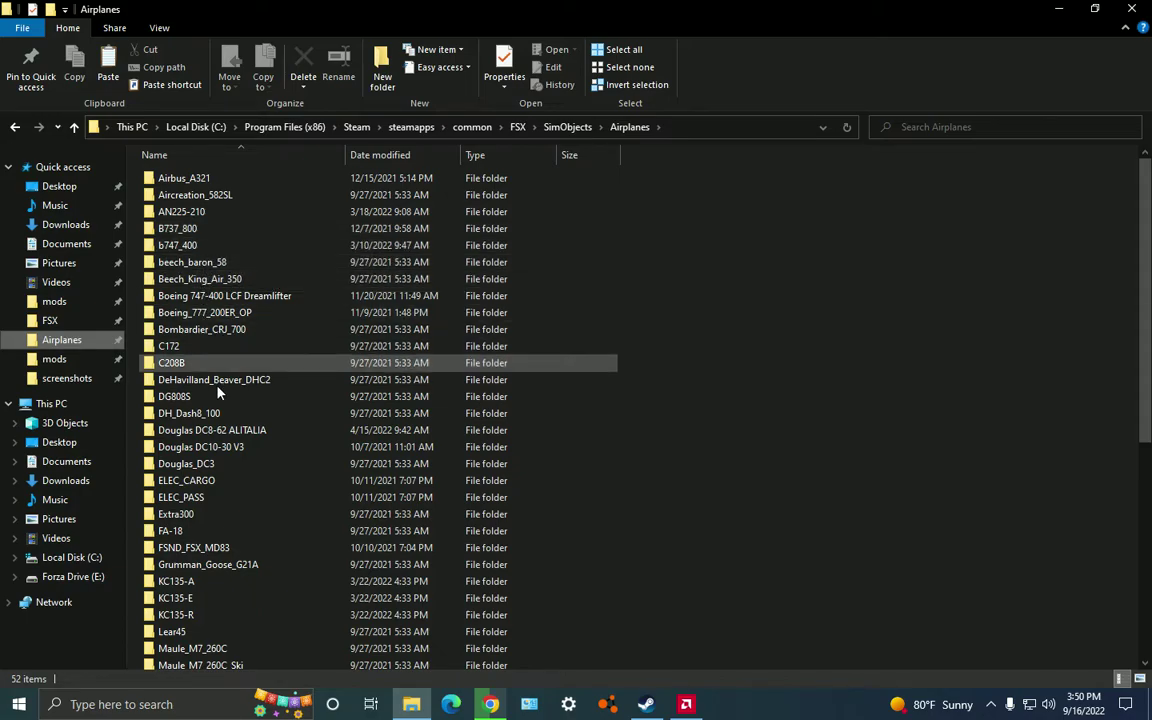
scroll(230, 472, "down", 1)
scroll(237, 540, "down", 3)
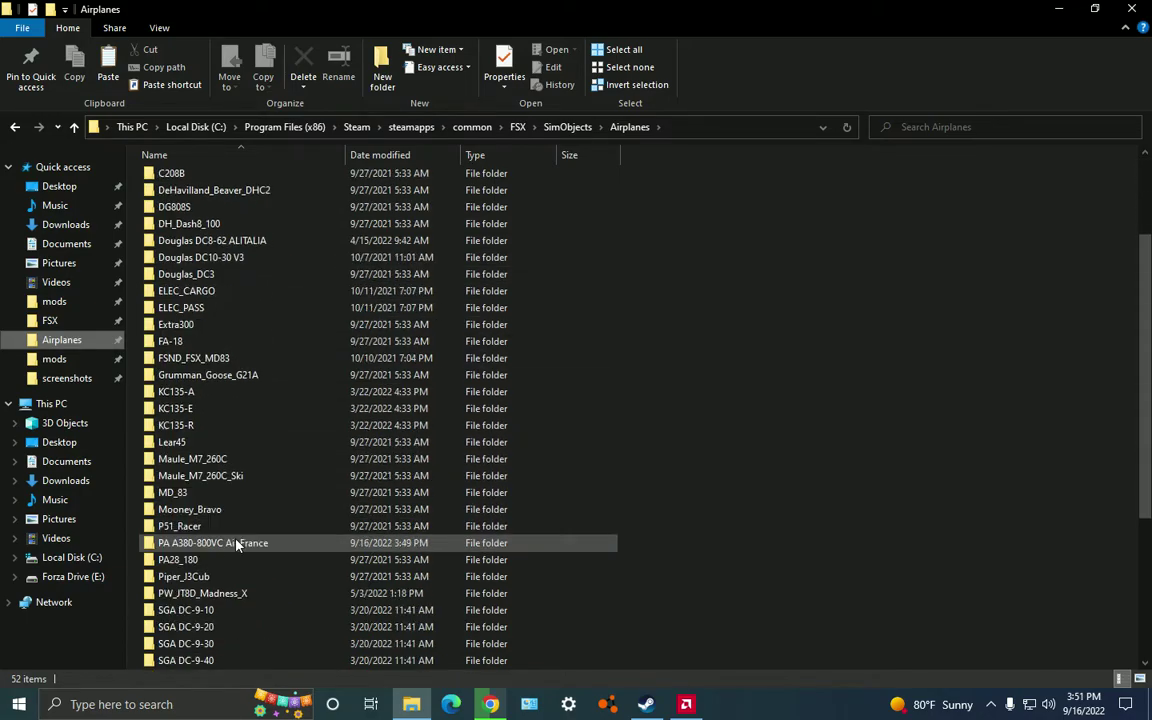
scroll(237, 545, "down", 1)
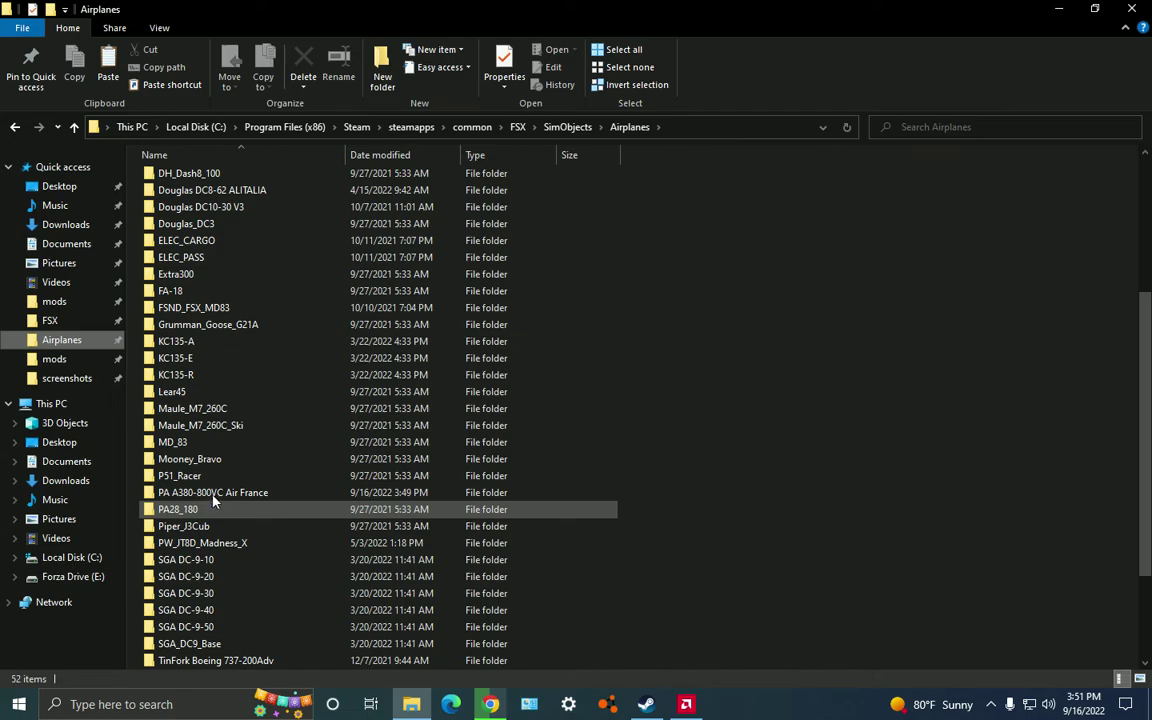
Switch to Steam from the desktop and launch Microsoft Flight Simulator X: Steam Edition, allowing it to make changes to the device.
key("super+d")
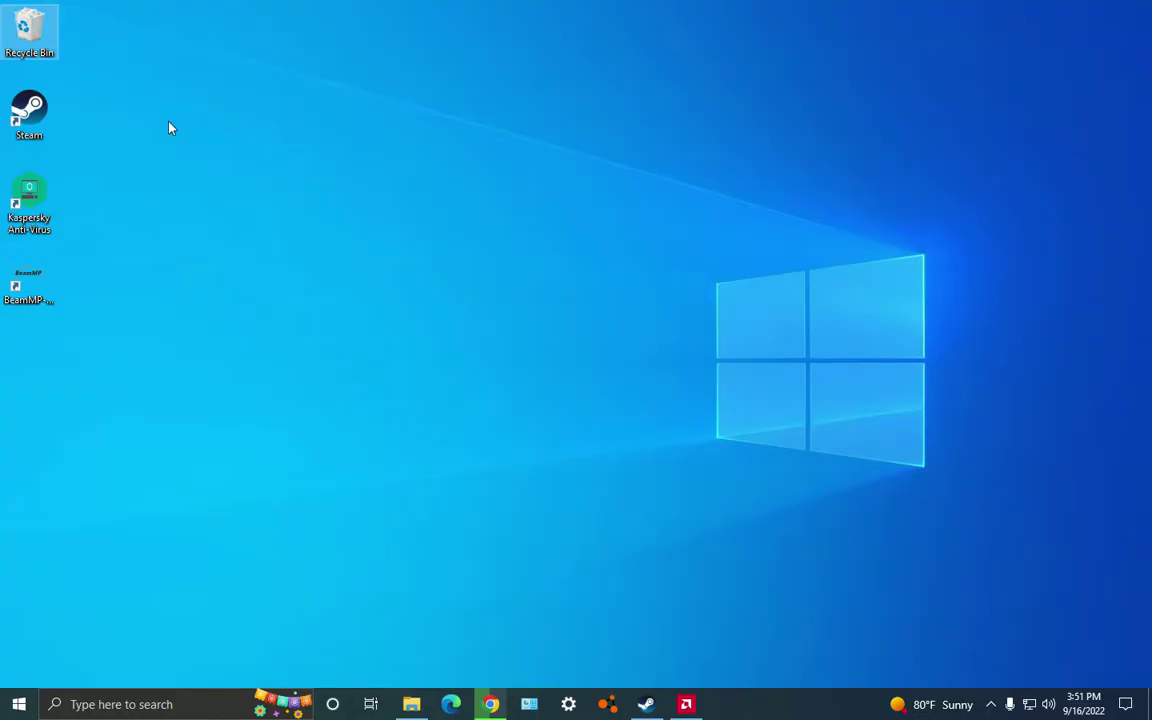
double_click(40, 113)
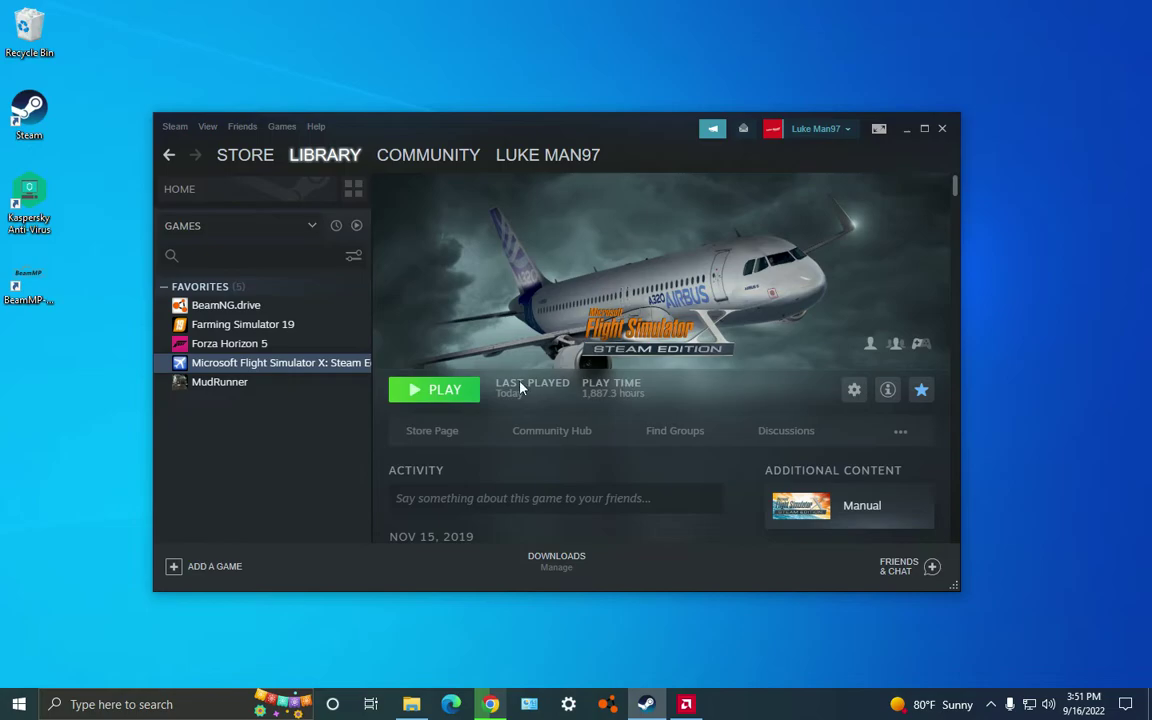
left_click(447, 399)
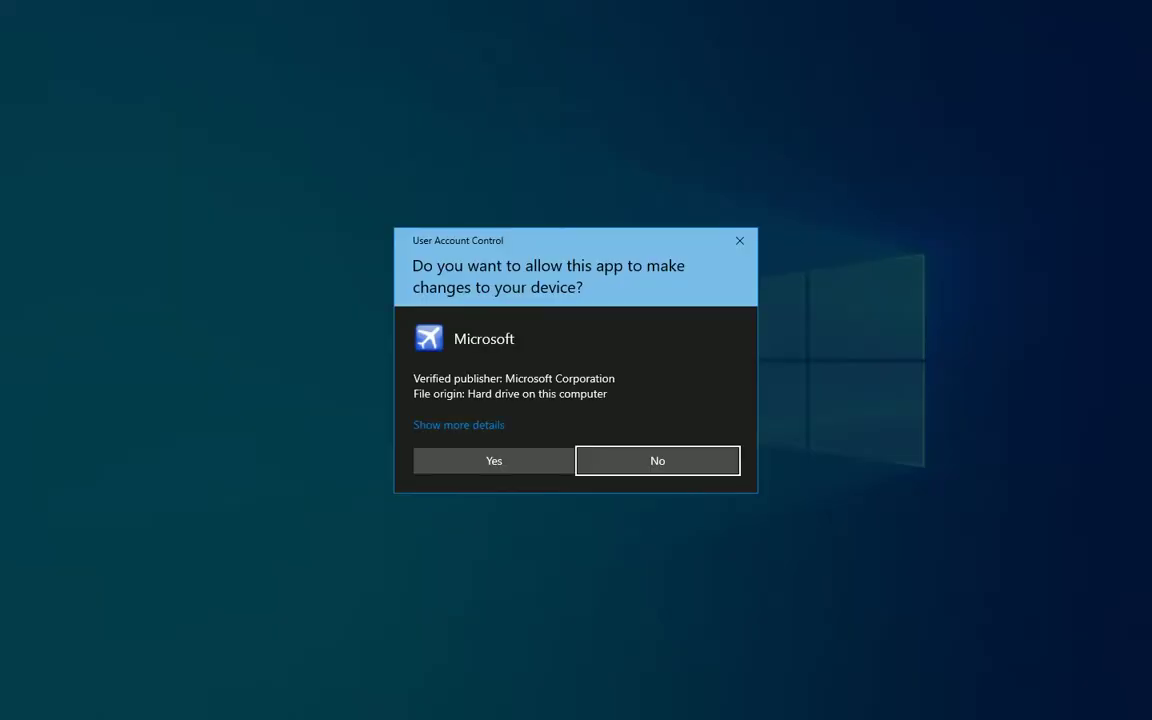
left_click(452, 462)
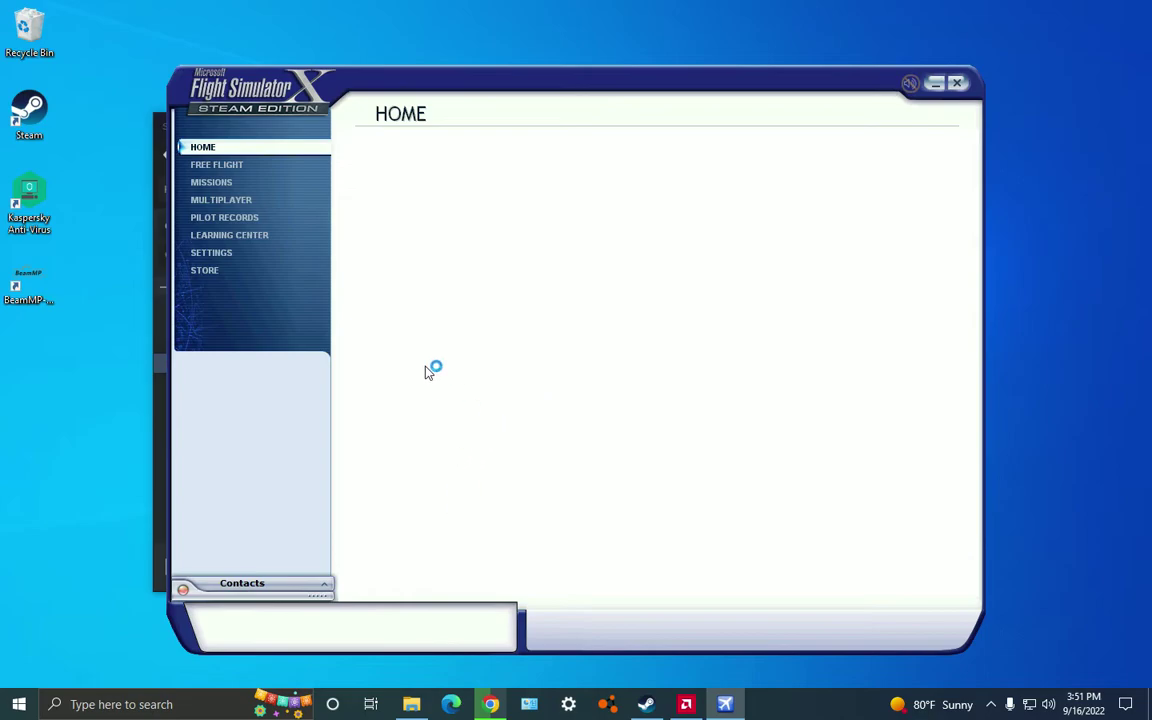
left_click(500, 465)
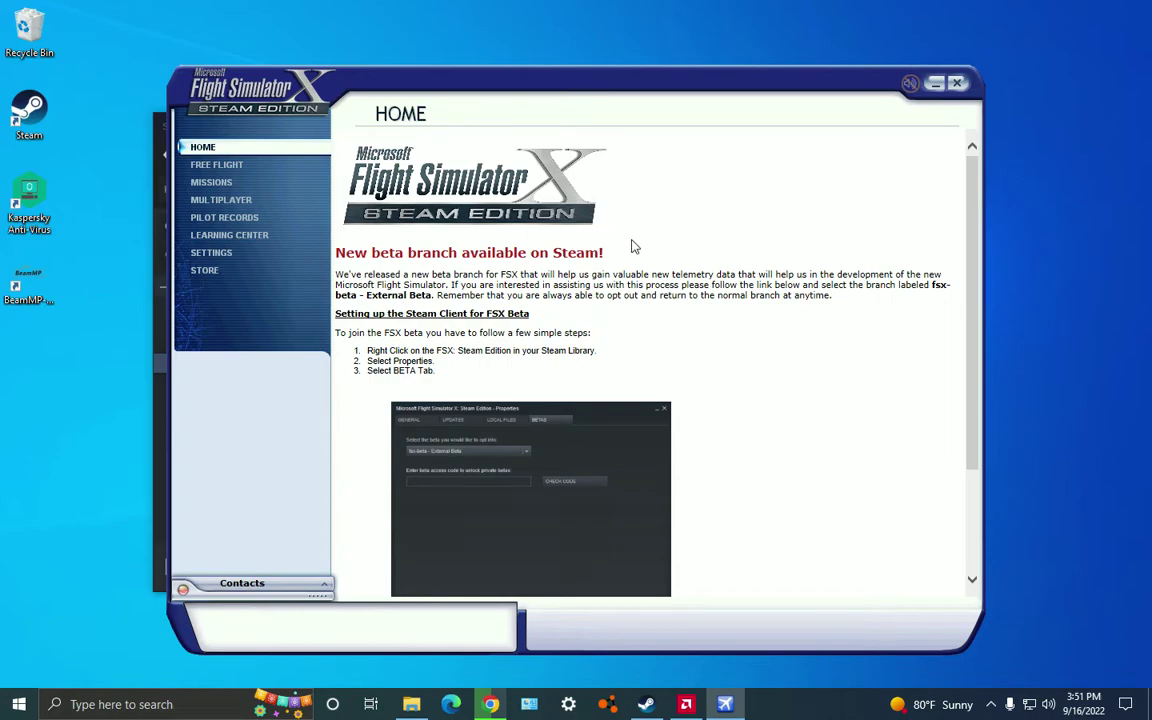
Open Free Flight and choose the Airbus A380-861 Air France as the current aircraft.
left_click(212, 166)
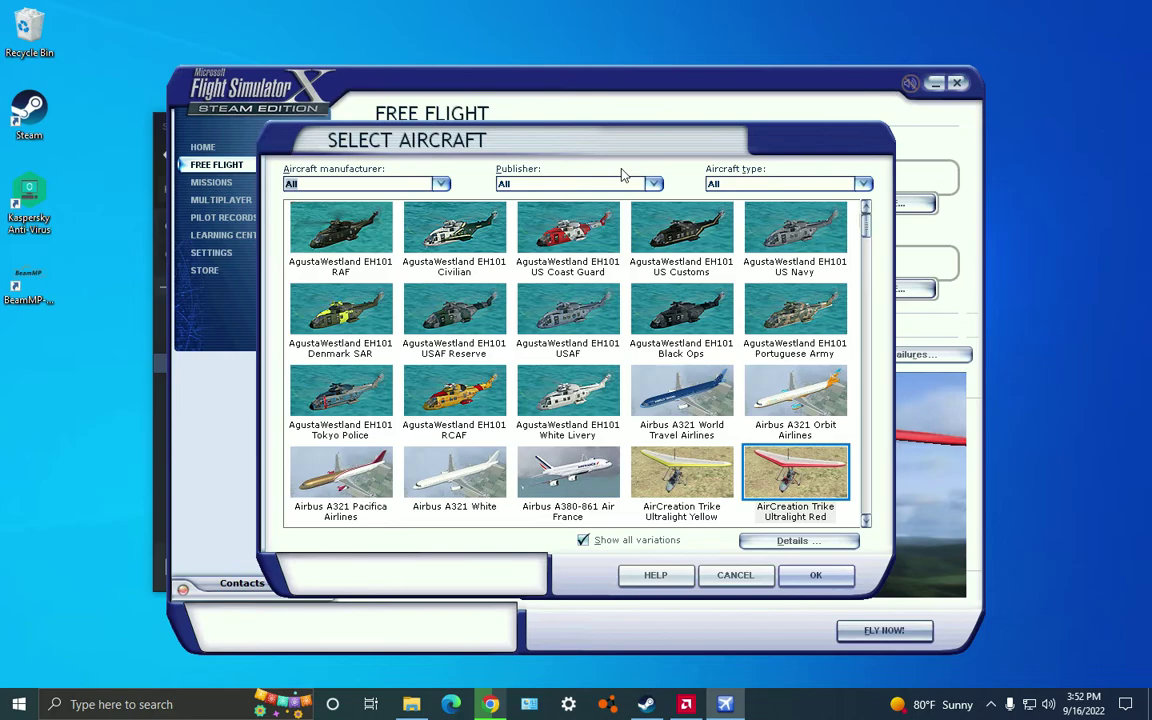
scroll(614, 247, "down", 2)
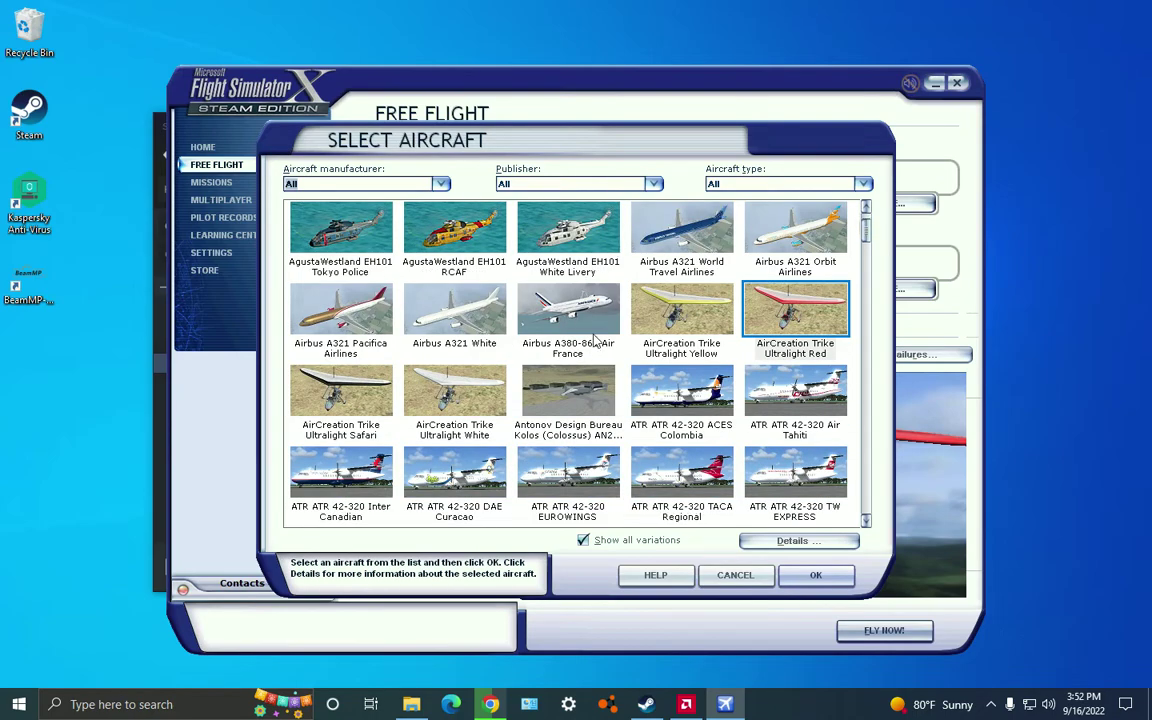
left_click(545, 305)
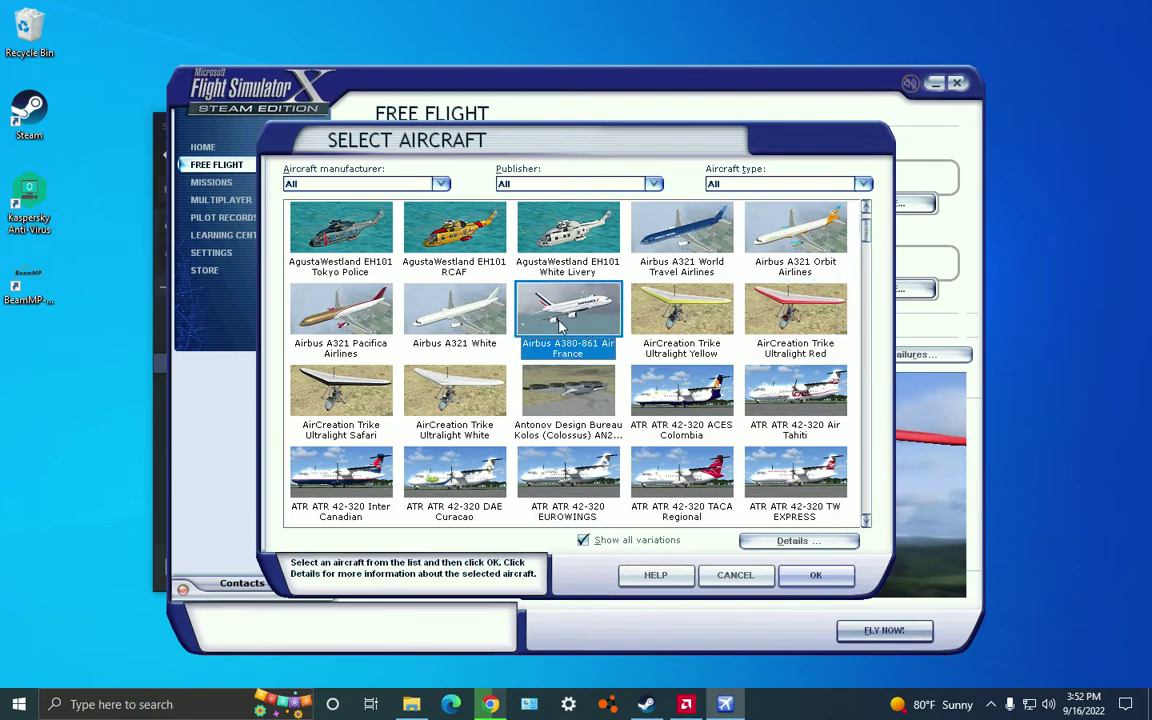
key("Escape")
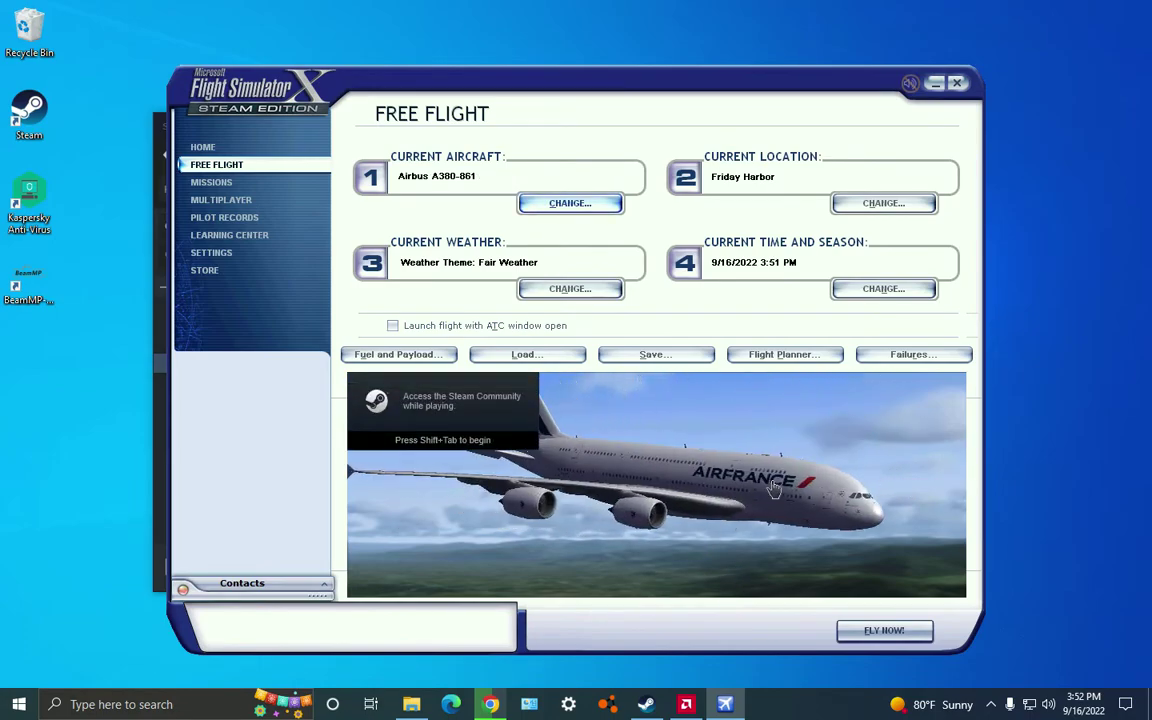
Exit Flight Simulator with confirmation and close the Steam window.
left_click(957, 83)
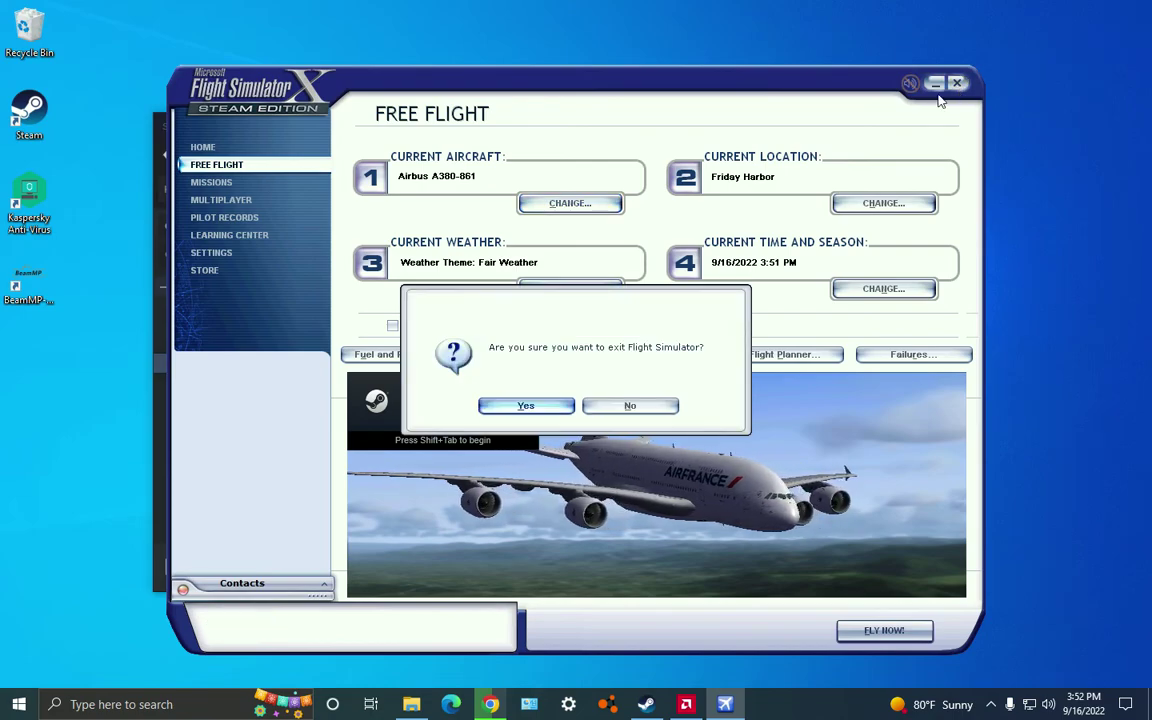
left_click(562, 409)
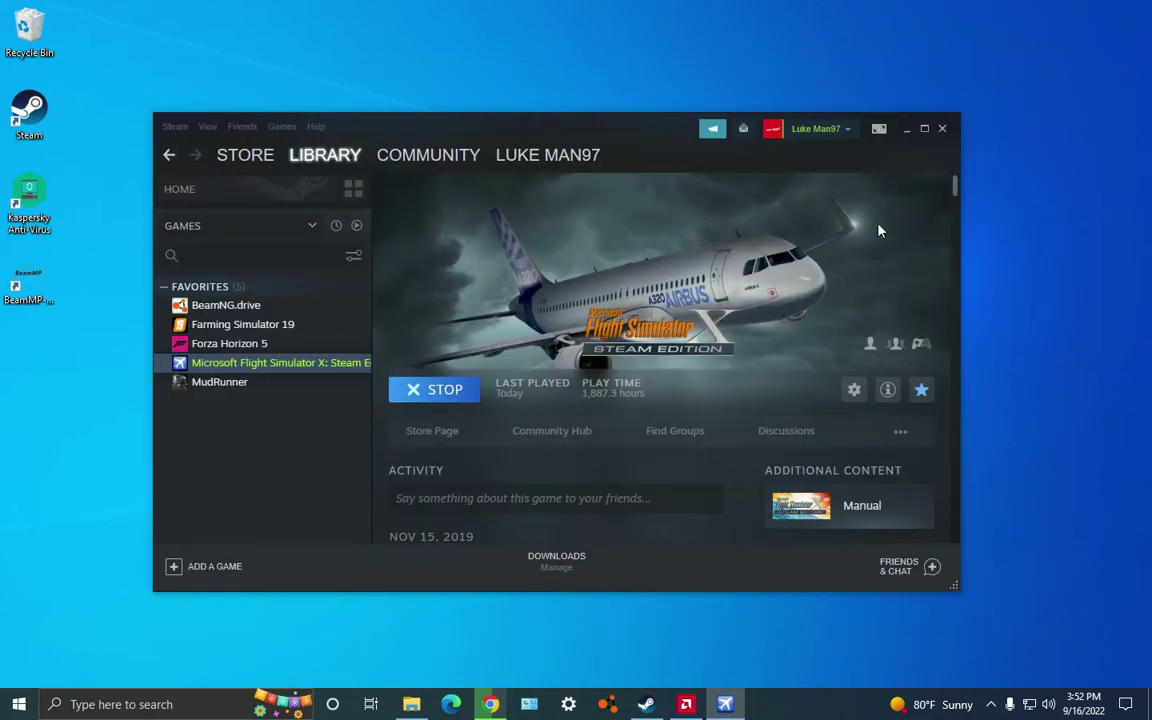
left_click(941, 128)
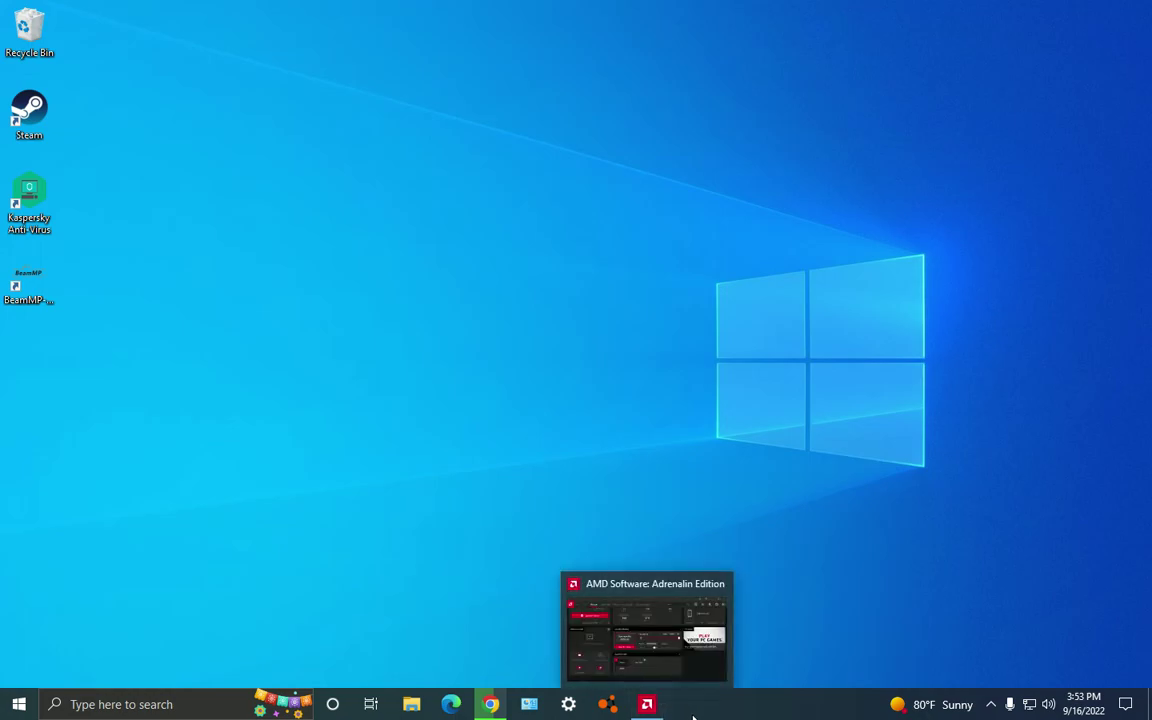
left_click(657, 702)
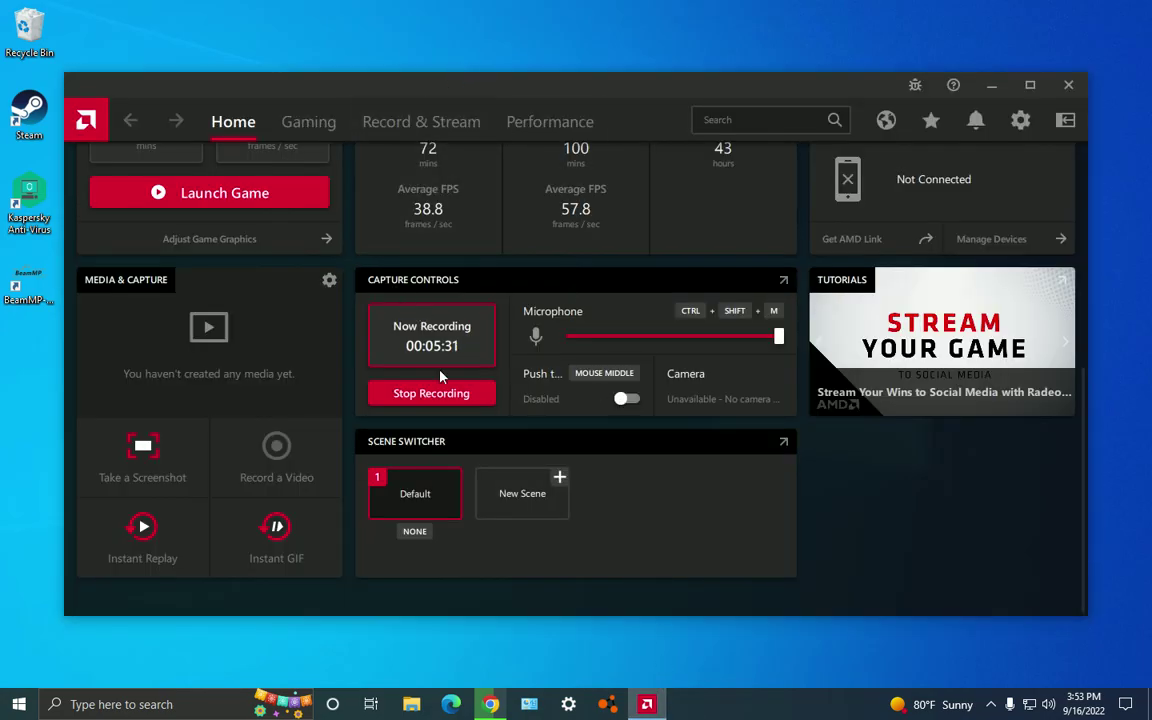